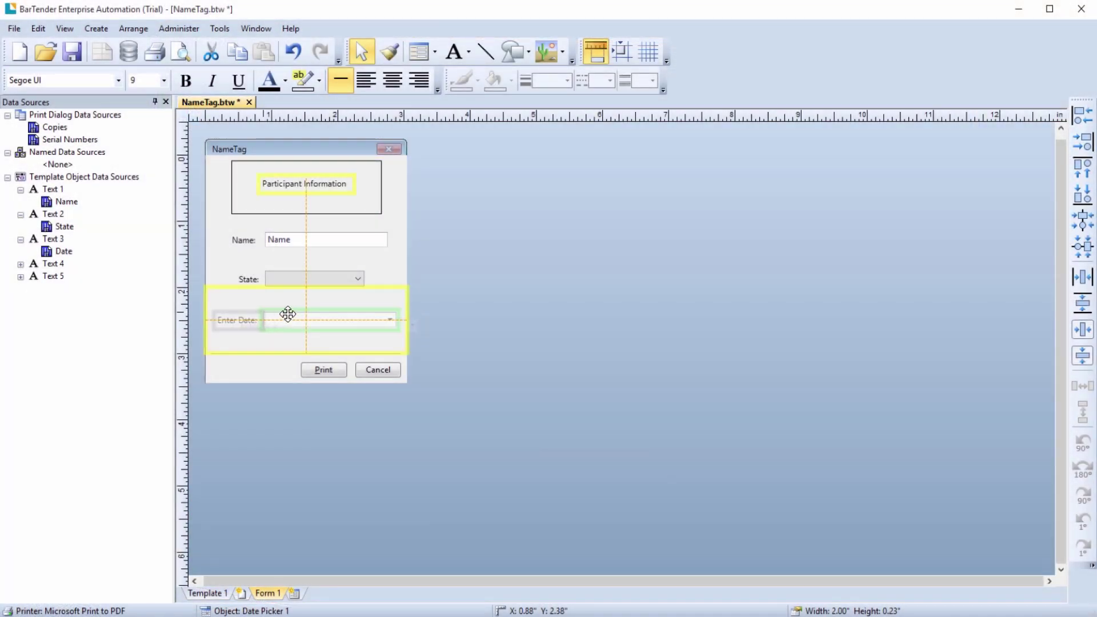
Change the Date data source's type to Date so it shows 11/3/2015.
right_click(62, 251)
left_click(98, 261)
left_click(353, 174)
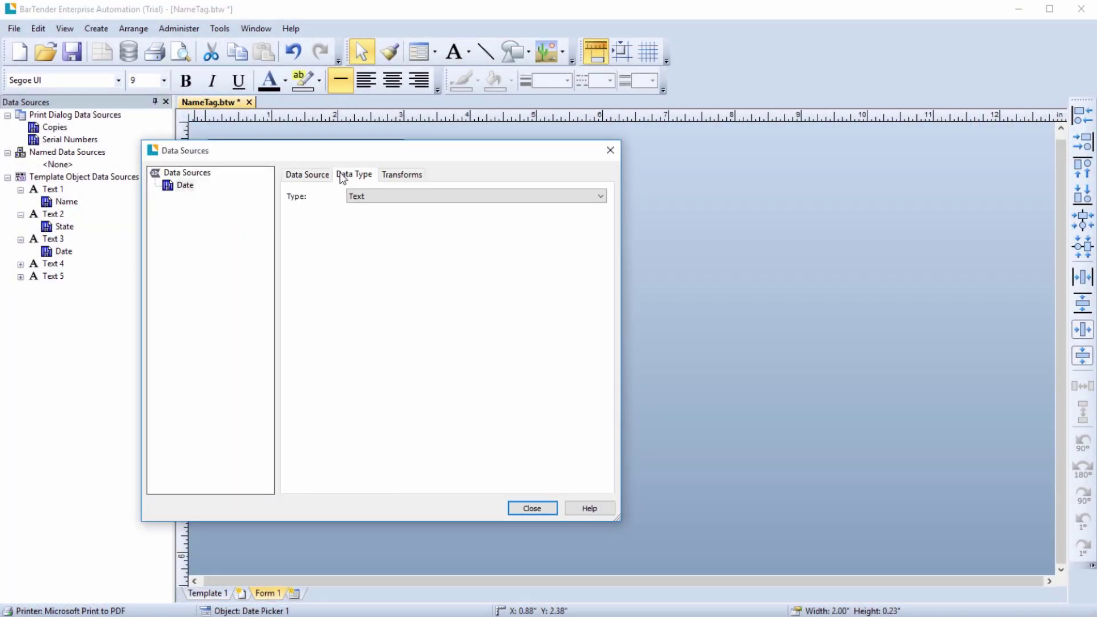
left_click(602, 196)
left_click(571, 217)
left_click(532, 508)
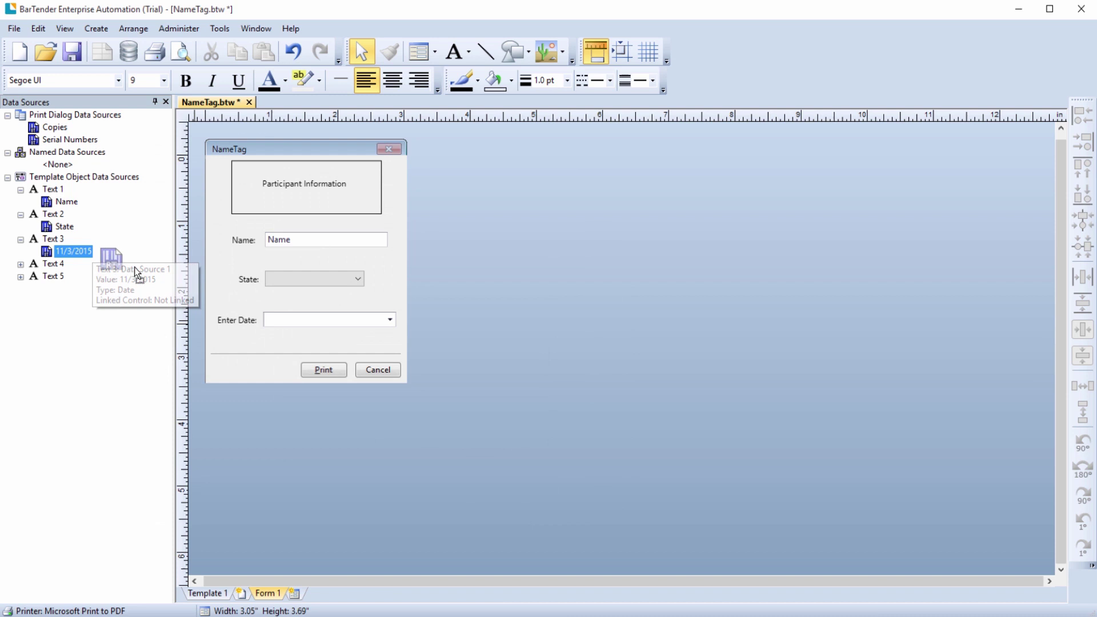
Open the form's print preview and enter a participant's name in the Name box.
left_click(13, 28)
left_click(66, 183)
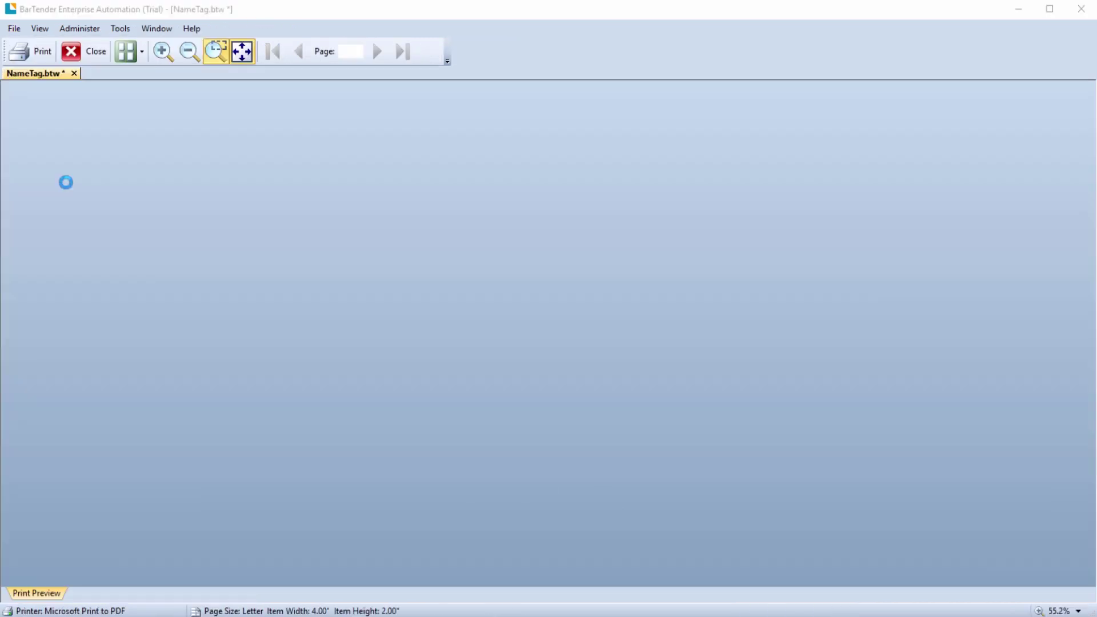
type("John Smith")
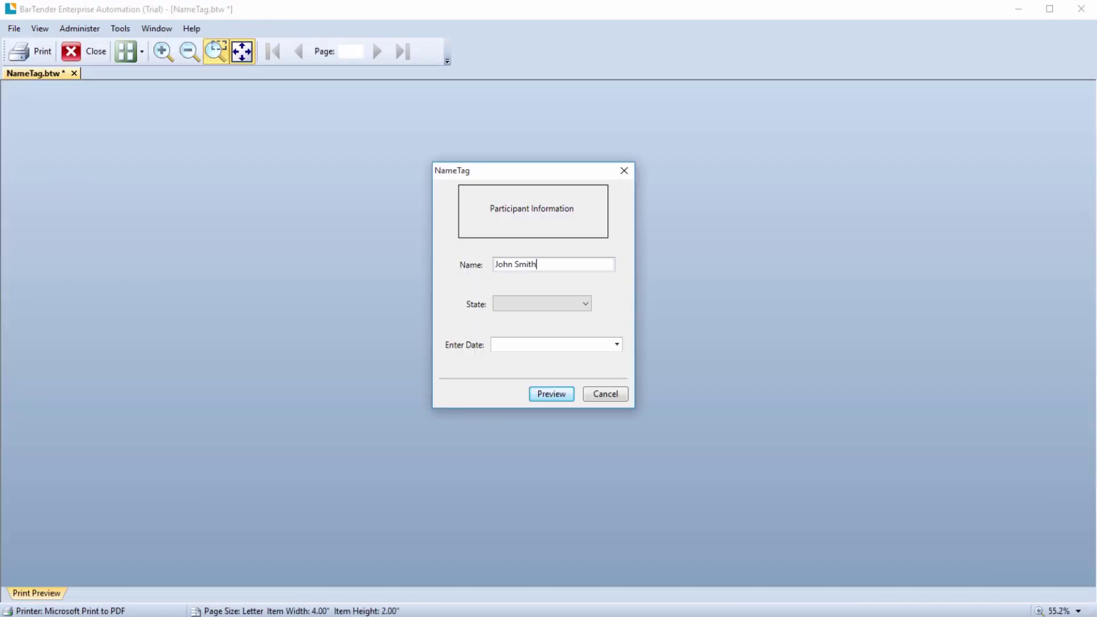
Choose Washington as the state, pick a date, and preview the filled name tag.
left_click(579, 305)
left_click(571, 361)
left_click(617, 344)
left_click(546, 421)
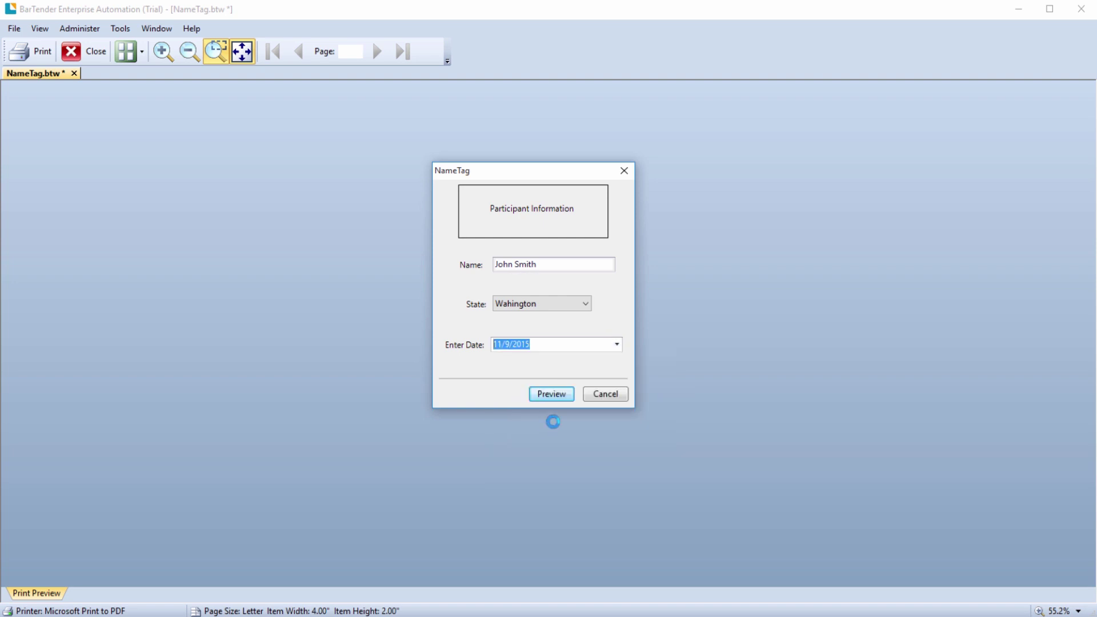
left_click(555, 396)
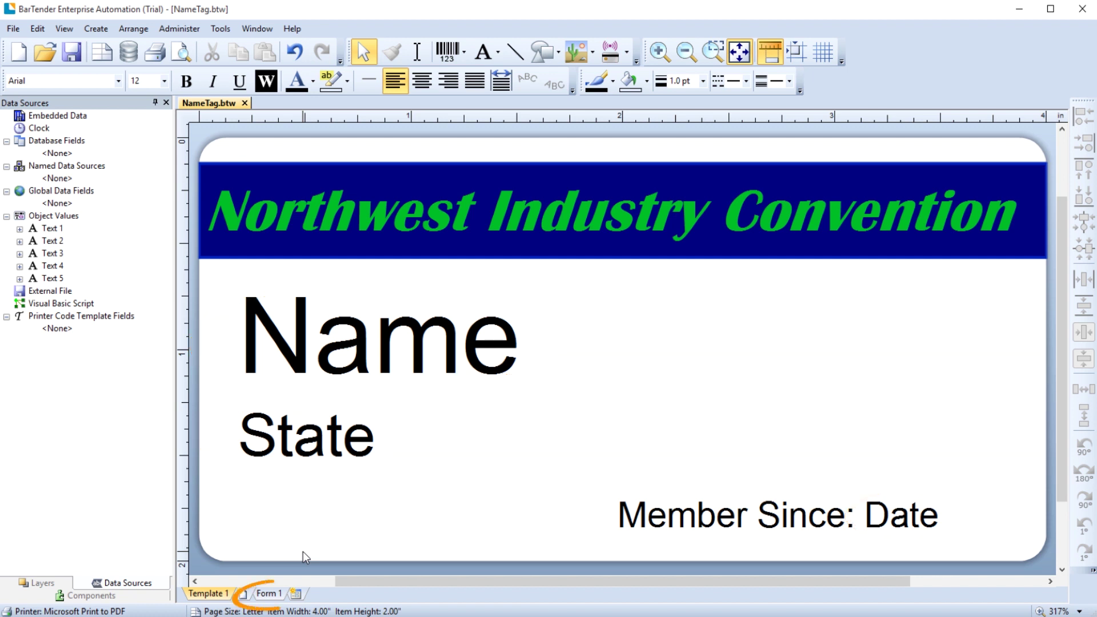
Resize the Form 1 data entry form to about 3.37 by 3.76 inches.
left_click(274, 598)
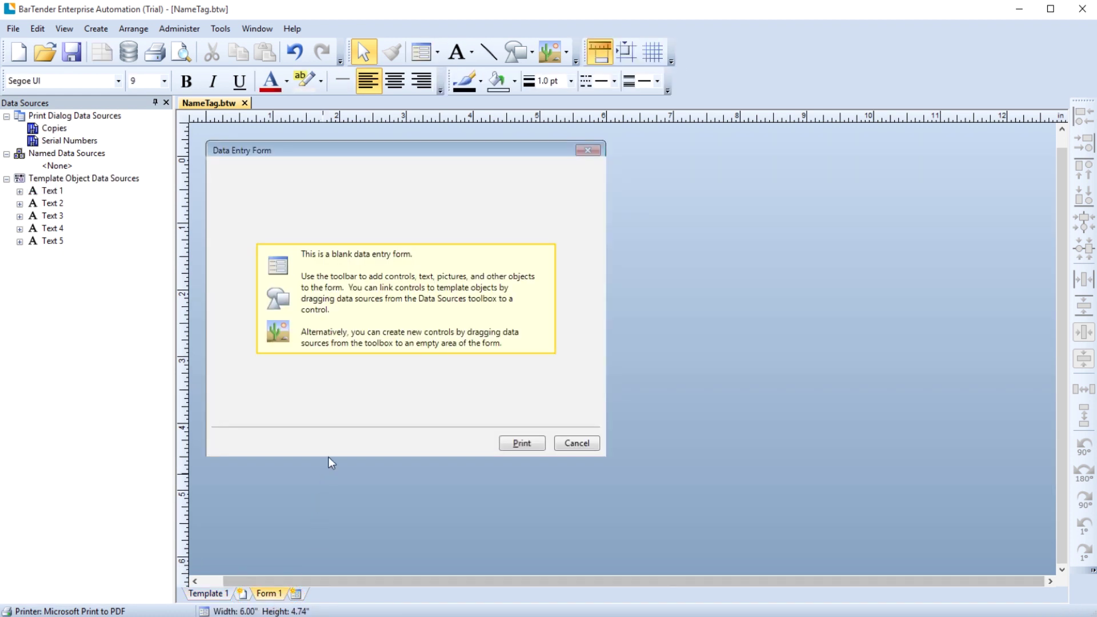
left_click(357, 409)
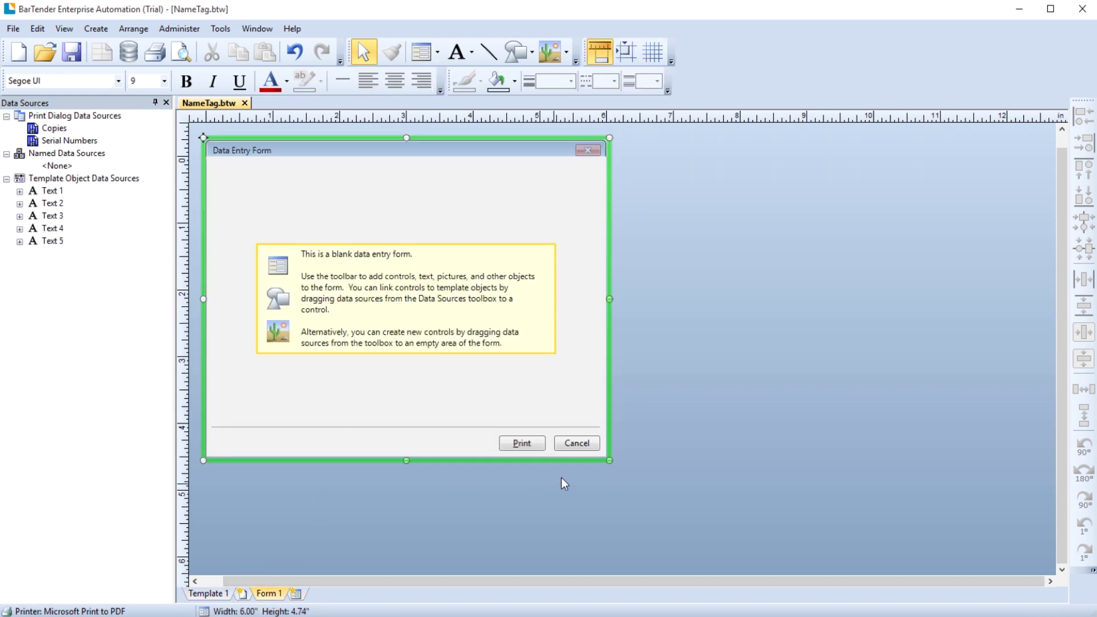
left_click_drag(609, 460, 456, 468)
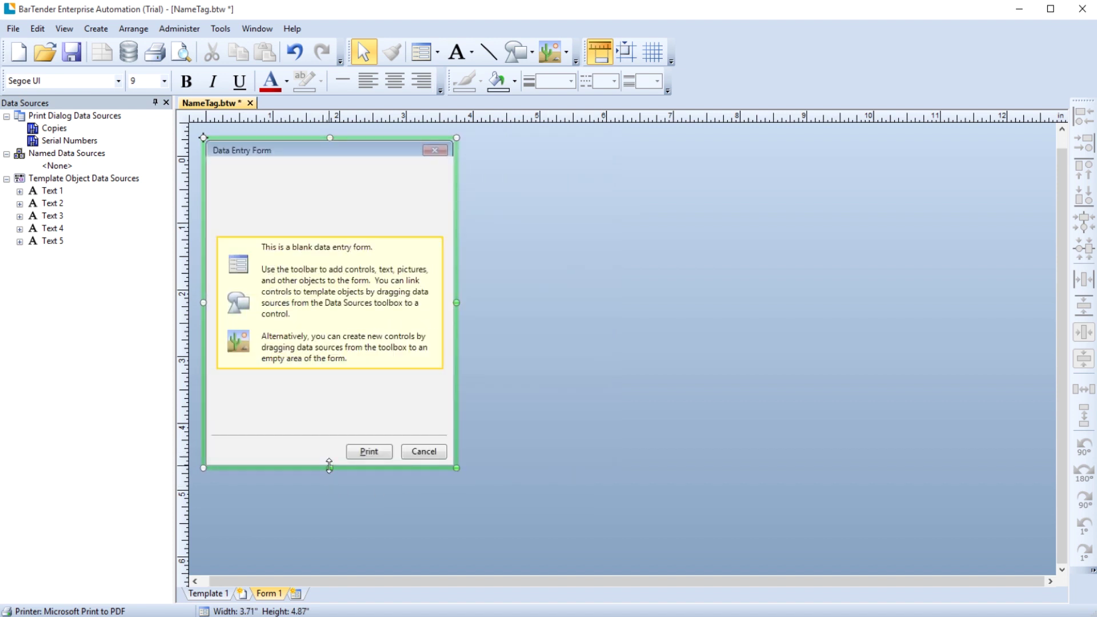
left_click_drag(330, 468, 339, 394)
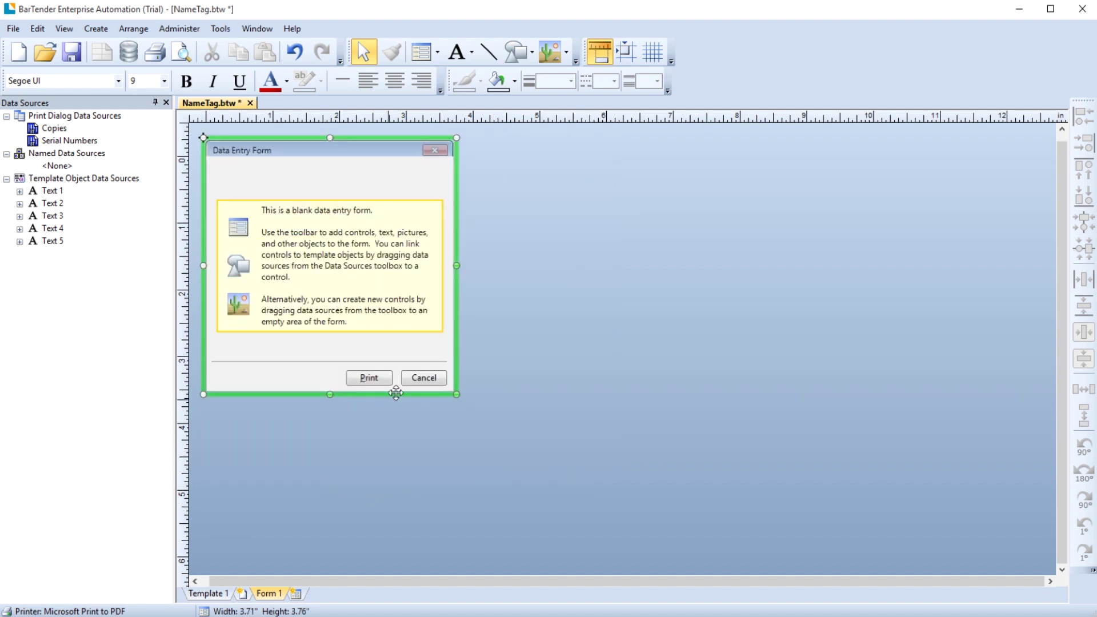
left_click_drag(458, 264, 434, 265)
Title the form NameTag in Form Properties, then review its Tab Order and Font pages.
right_click(304, 252)
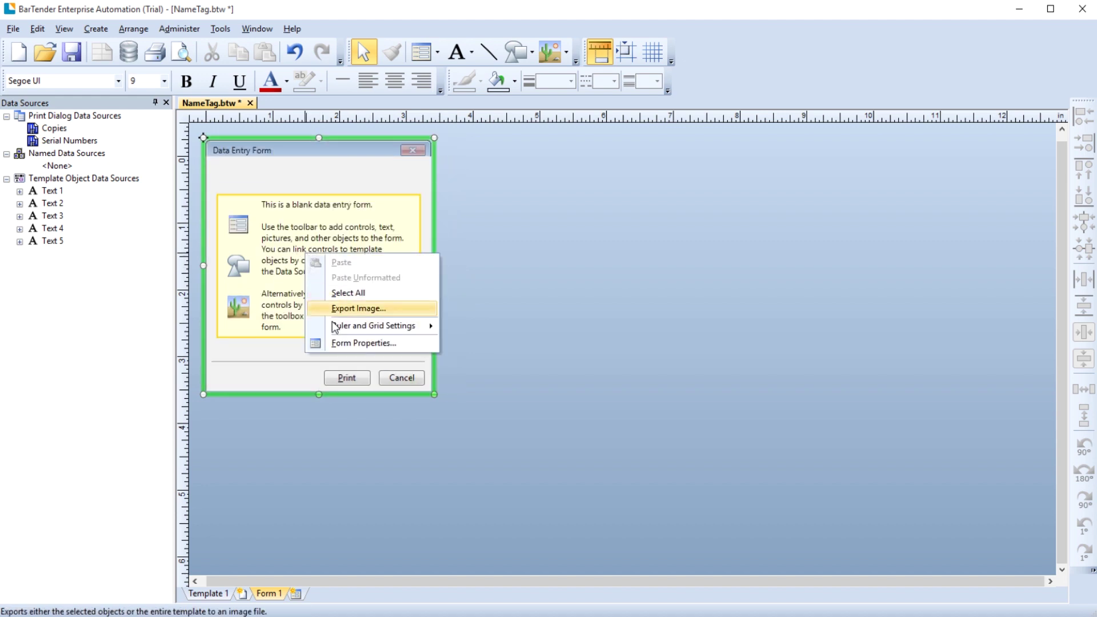
left_click(348, 343)
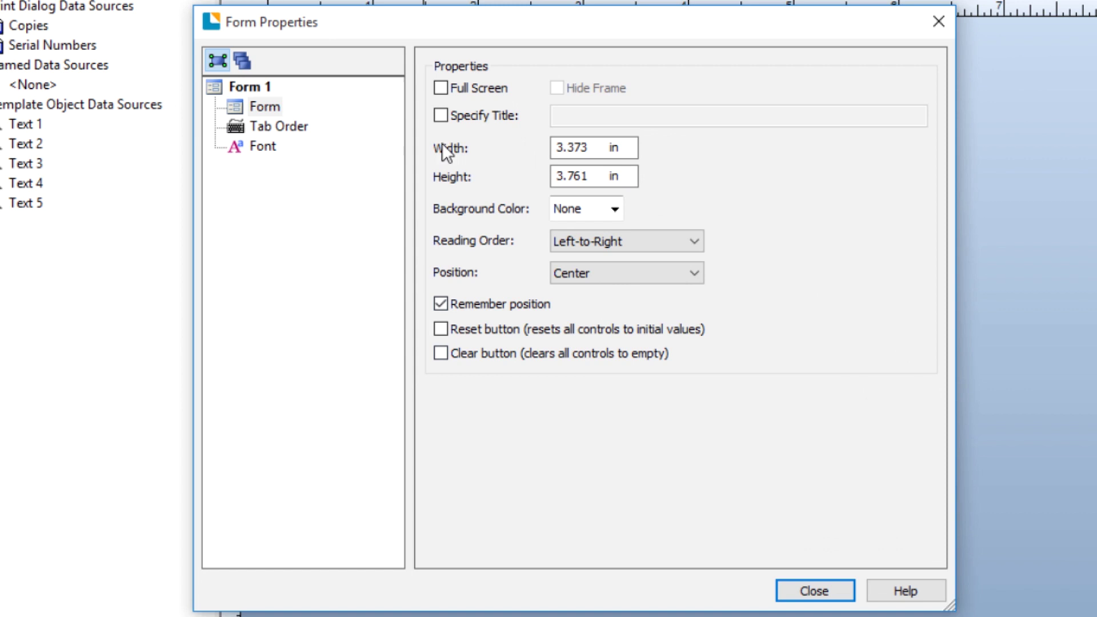
left_click(329, 176)
left_click(600, 114)
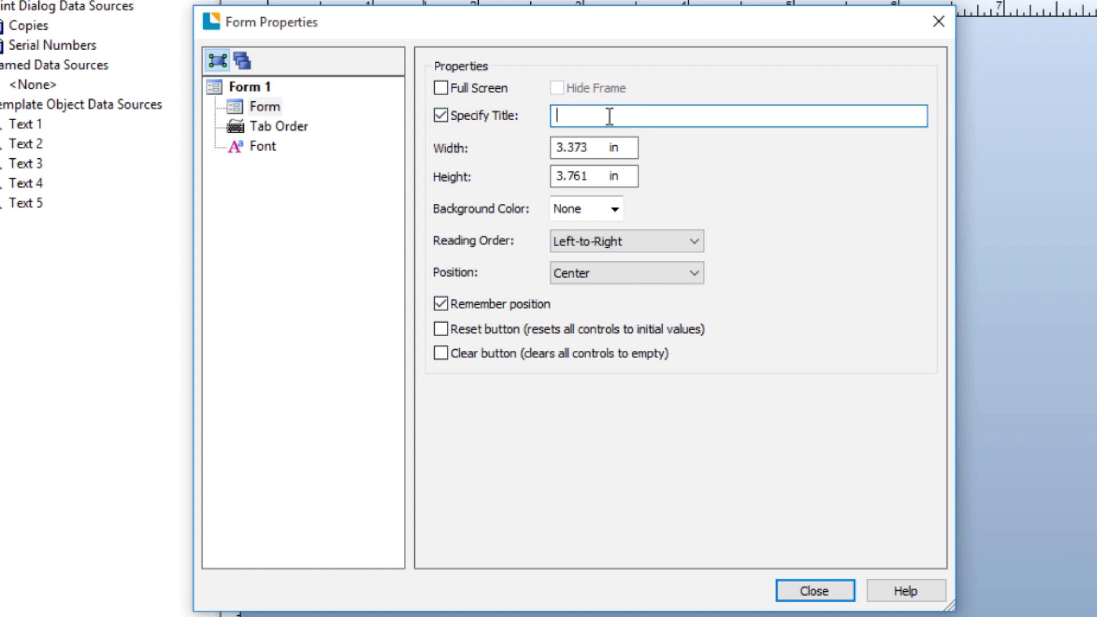
type("NameTag")
left_click(295, 126)
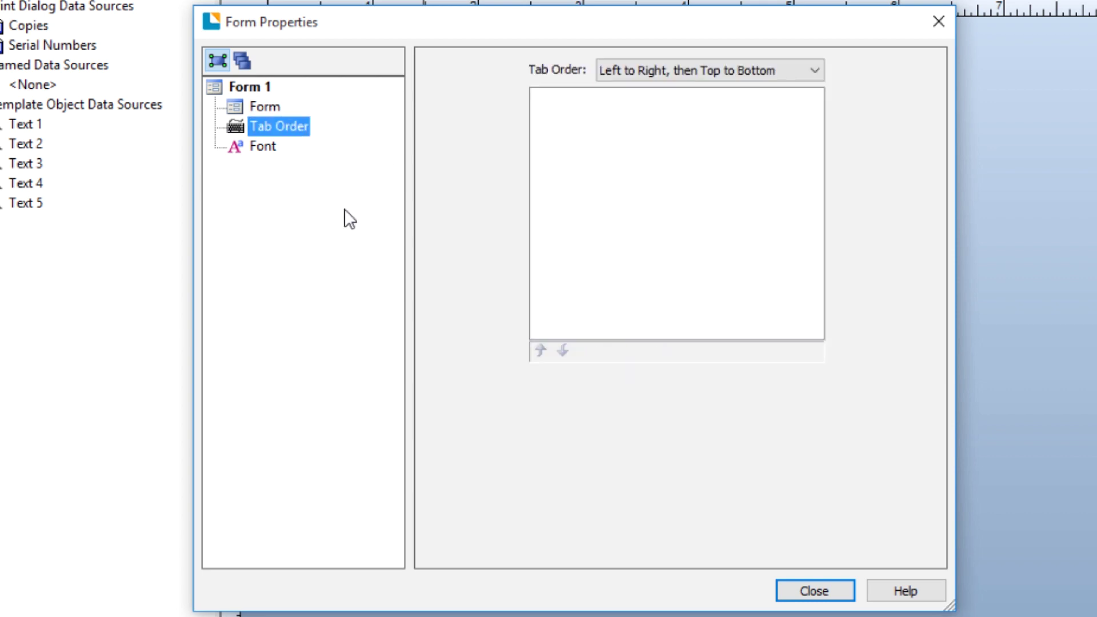
left_click(265, 147)
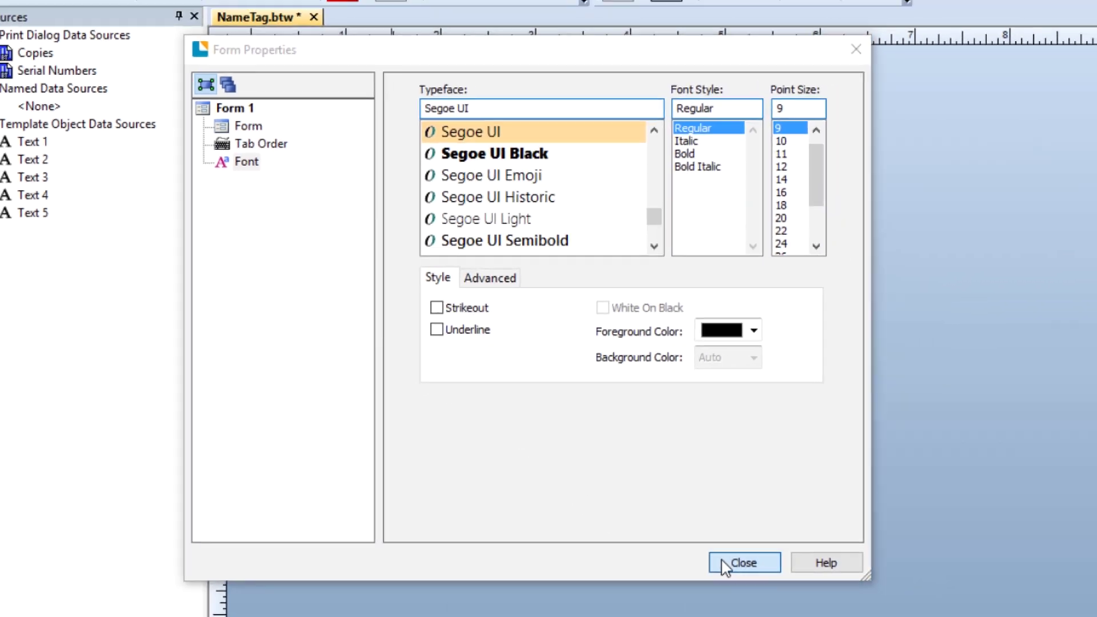
Close Form Properties and bring up the Data Entry Control types on the toolbar.
left_click(791, 594)
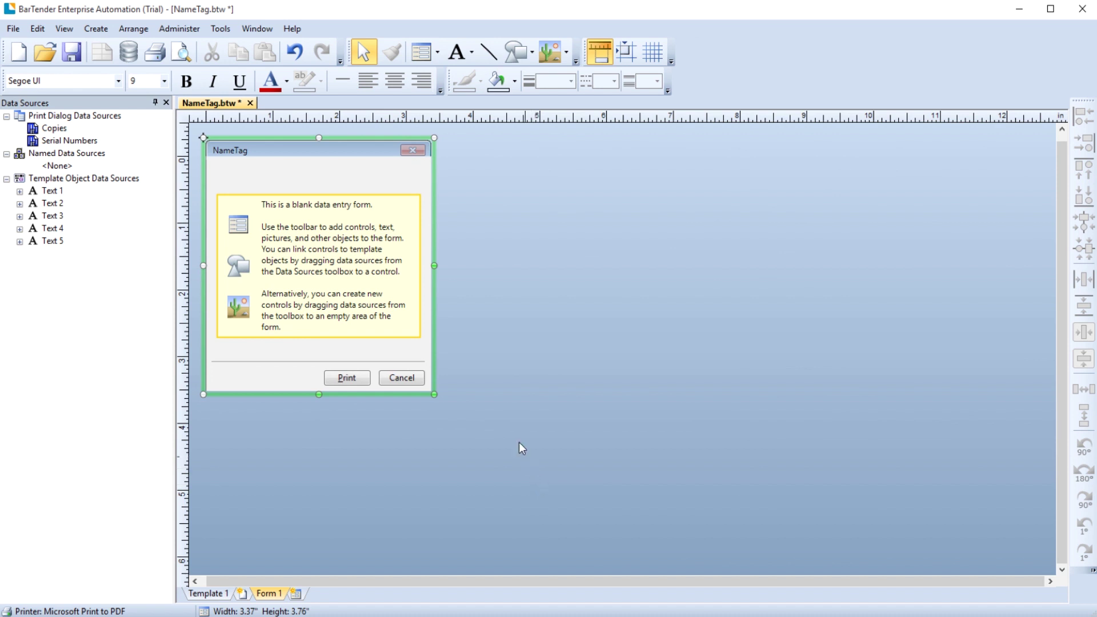
left_click(437, 56)
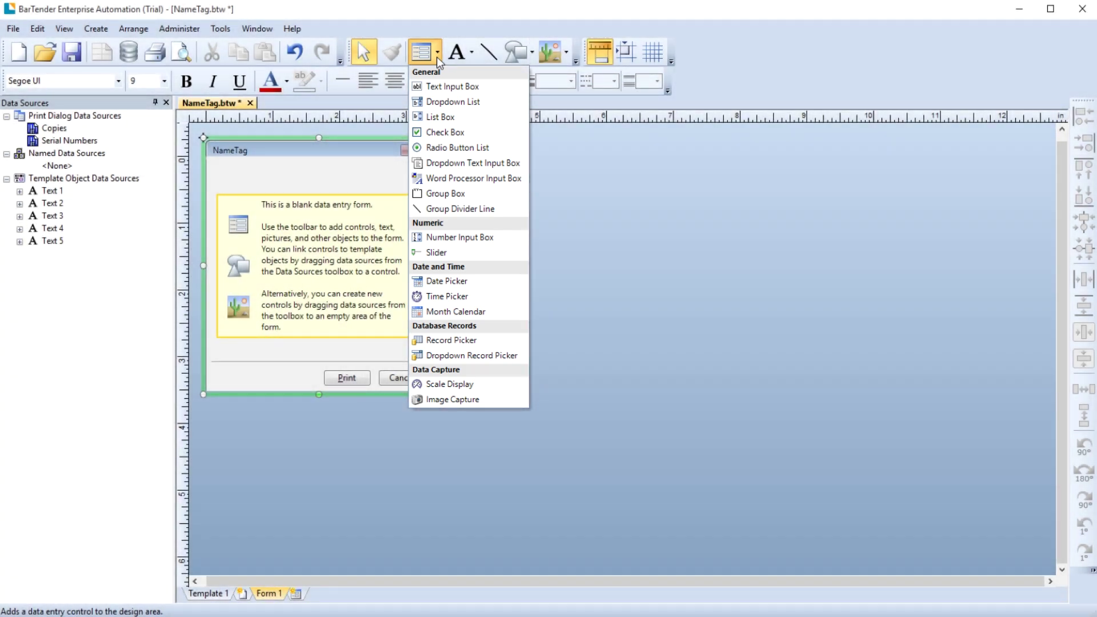
Insert a Text Input Box with an Enter Data: prompt, move it up and widen it.
left_click(502, 90)
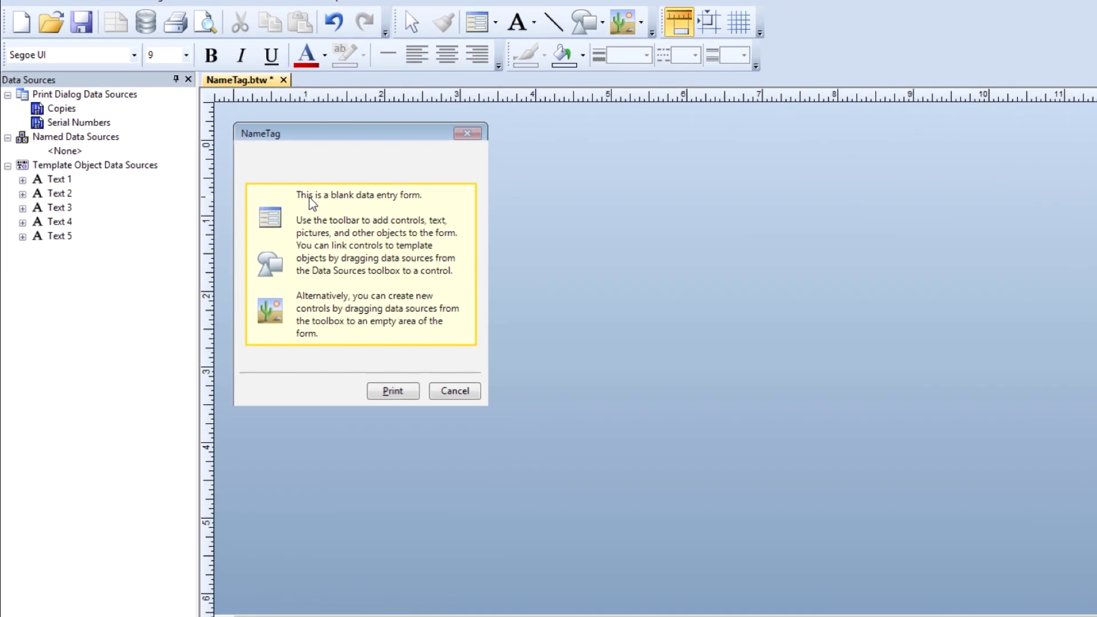
left_click(288, 206)
mouse_move(409, 173)
left_mouse_down()
mouse_move(400, 154)
mouse_move(396, 183)
mouse_move(409, 183)
left_mouse_up()
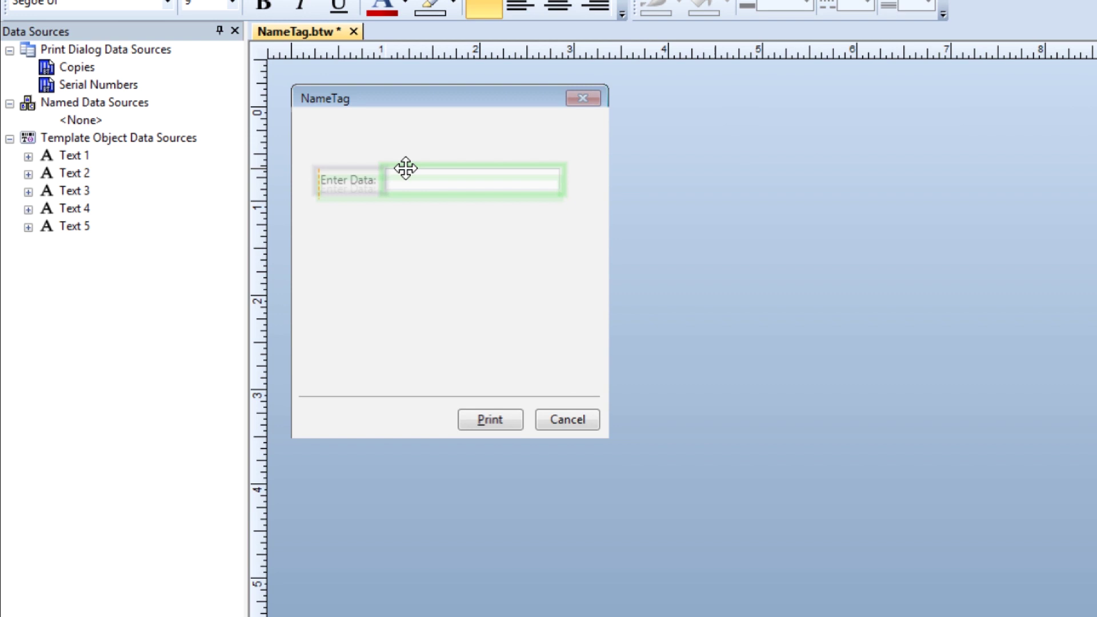
left_click_drag(554, 189, 597, 192)
Select the form, the Enter Data: label and the input box in turn.
left_click(444, 297)
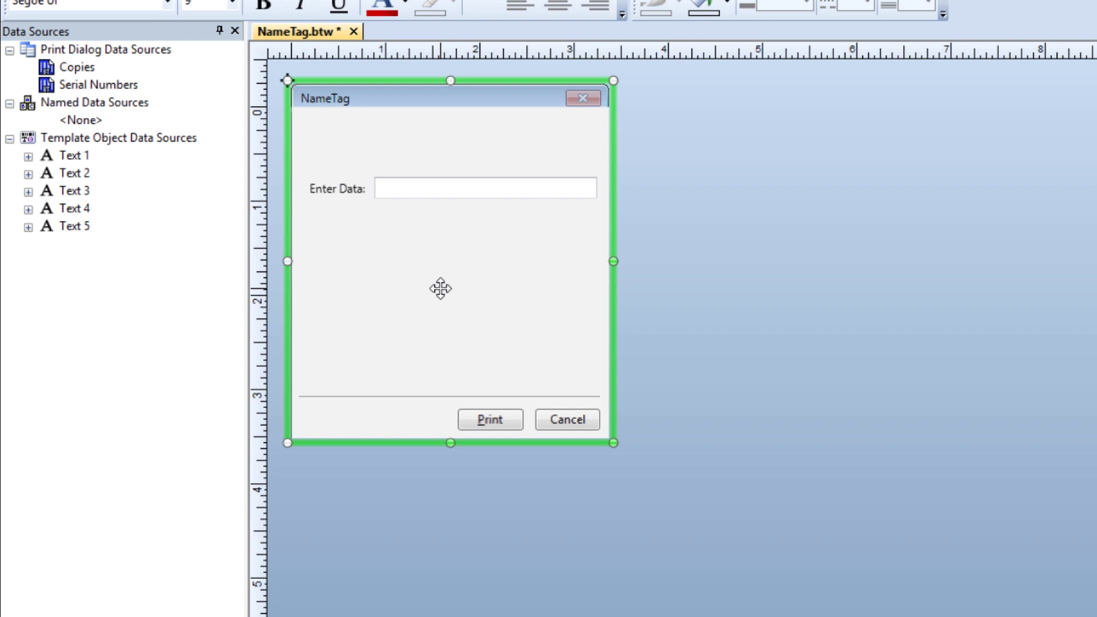
left_click(331, 197)
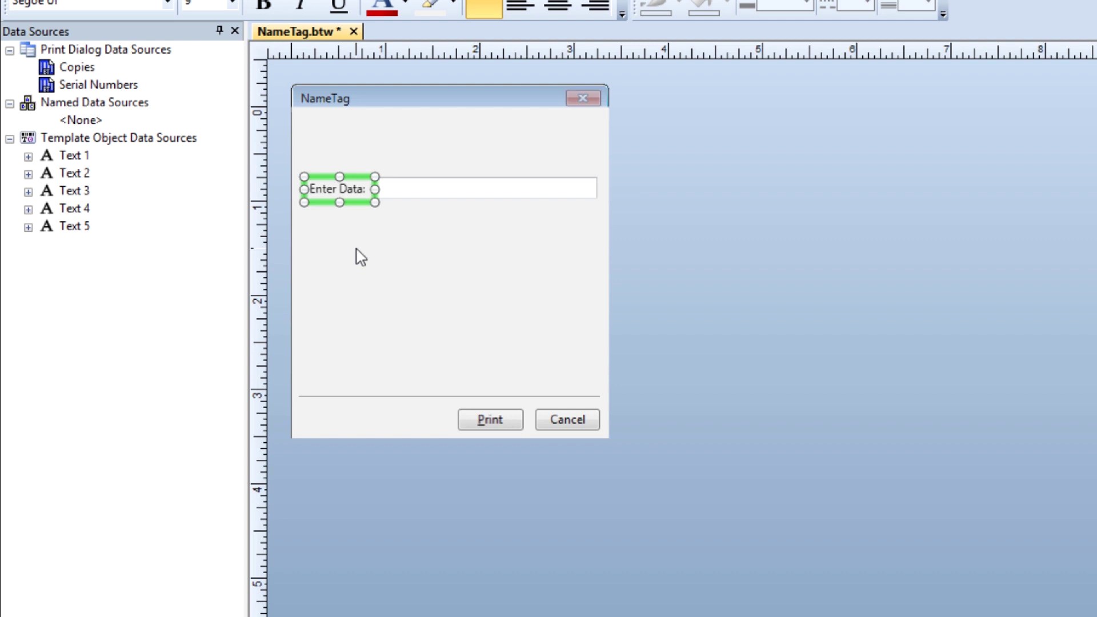
left_click(480, 189)
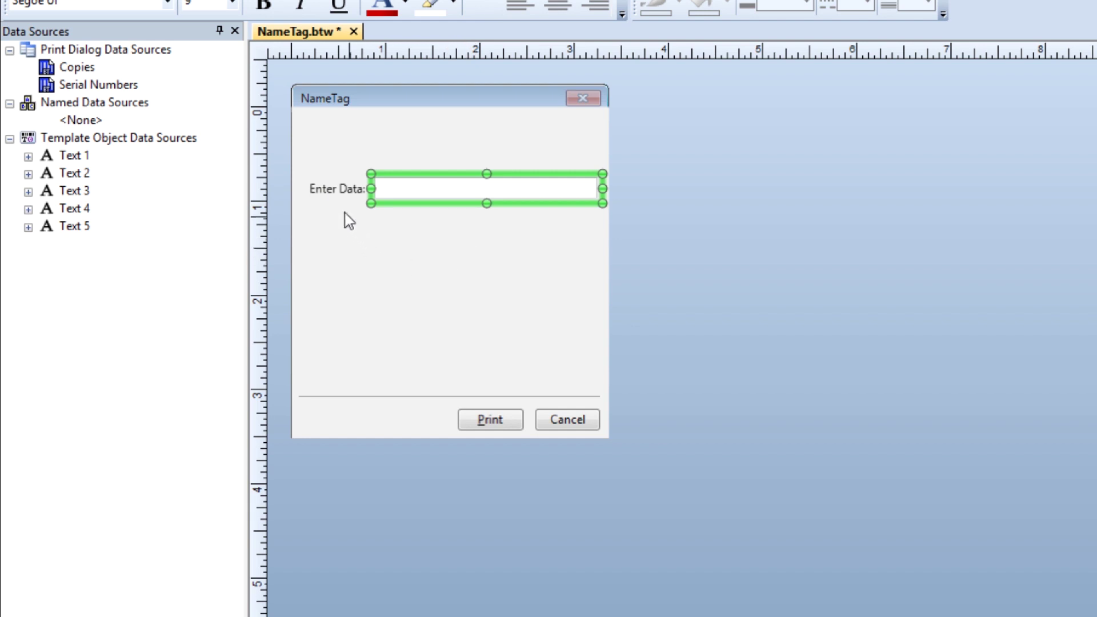
left_click(333, 190)
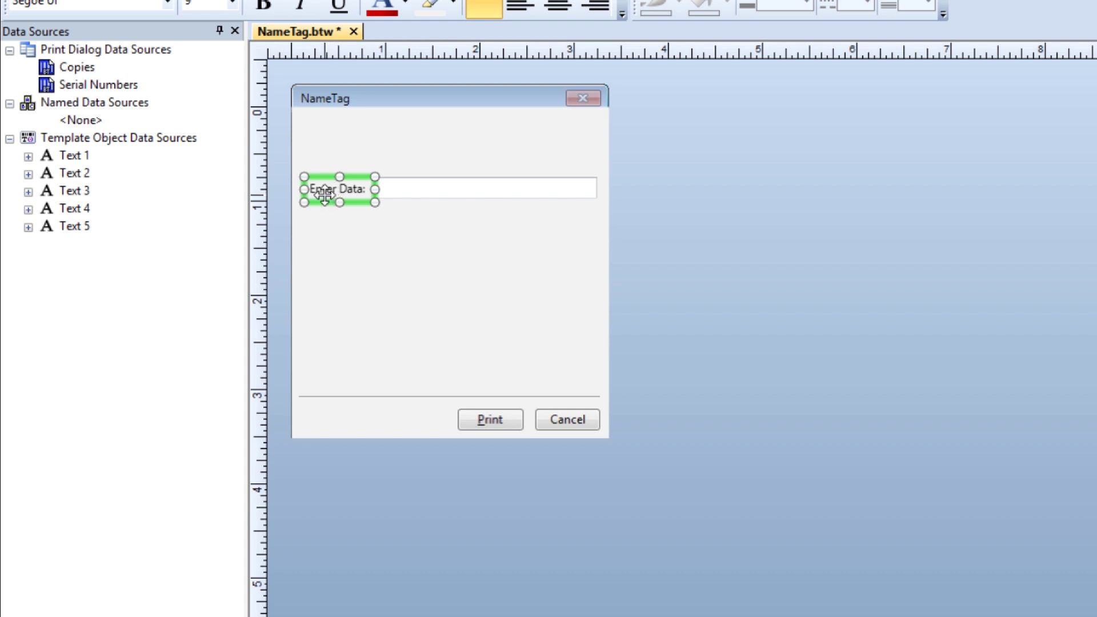
Replace the prompt text Enter Data: with Name: in the label's Text properties.
right_click(325, 198)
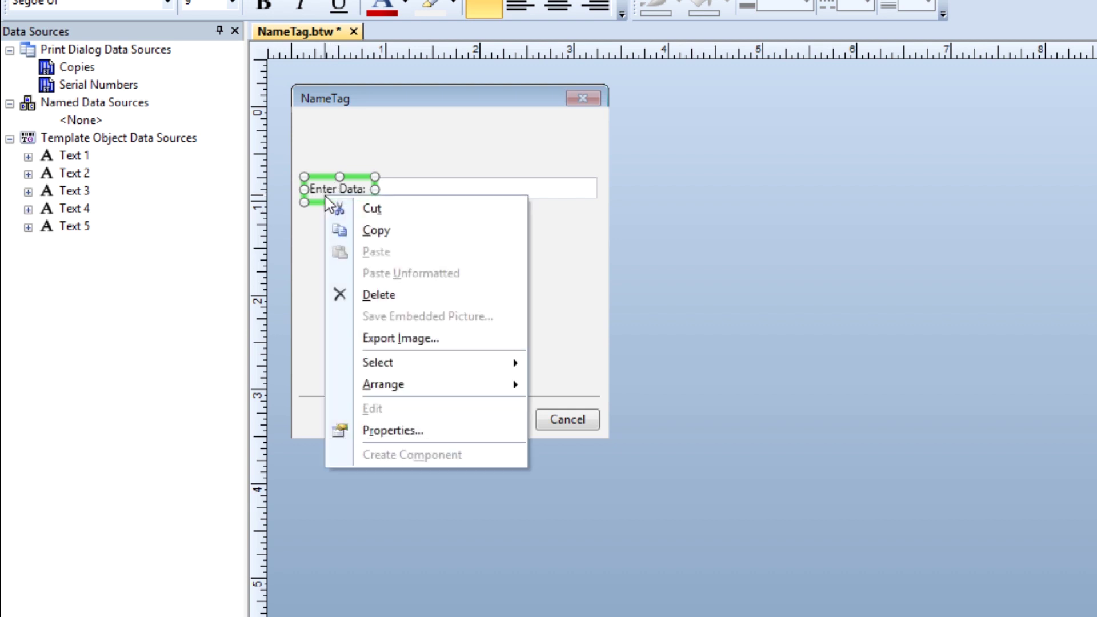
left_click(400, 430)
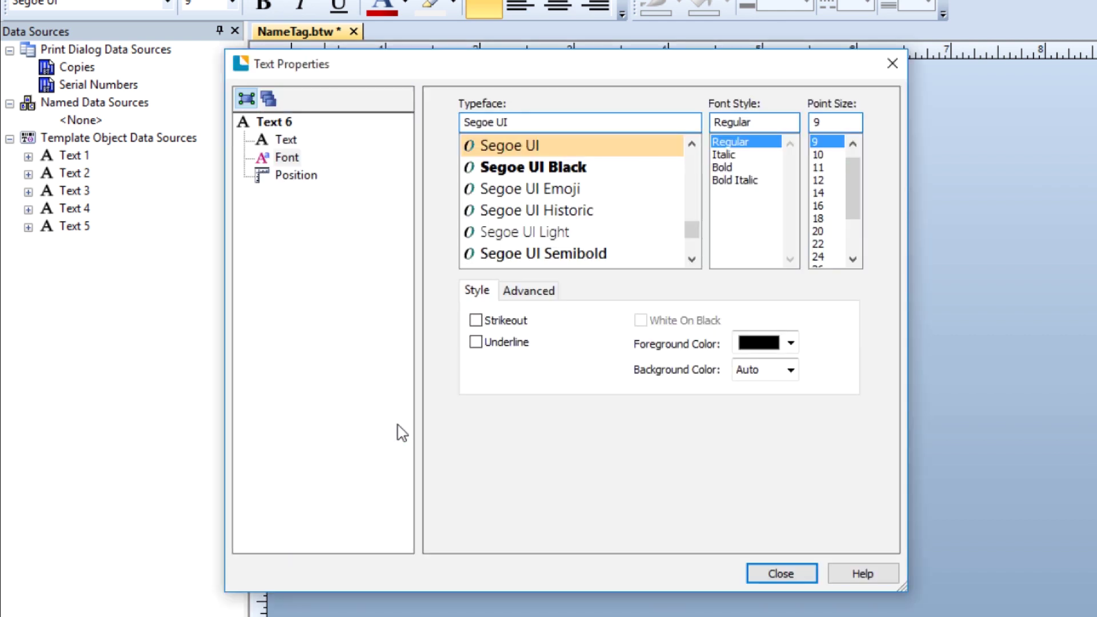
left_click(285, 140)
left_click_drag(666, 152, 507, 156)
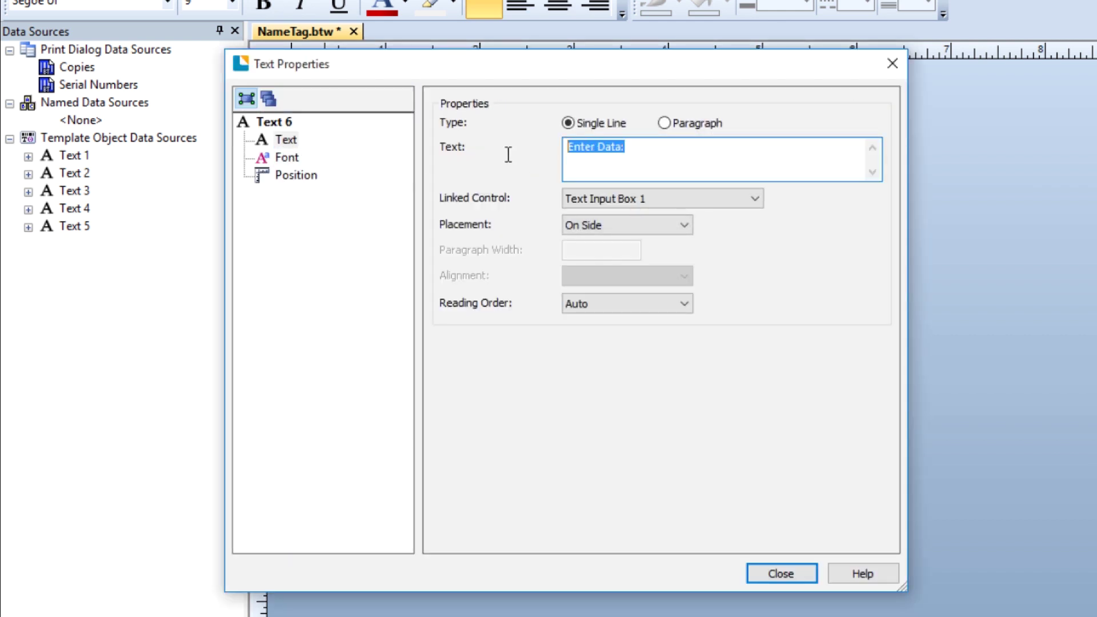
type("Name:")
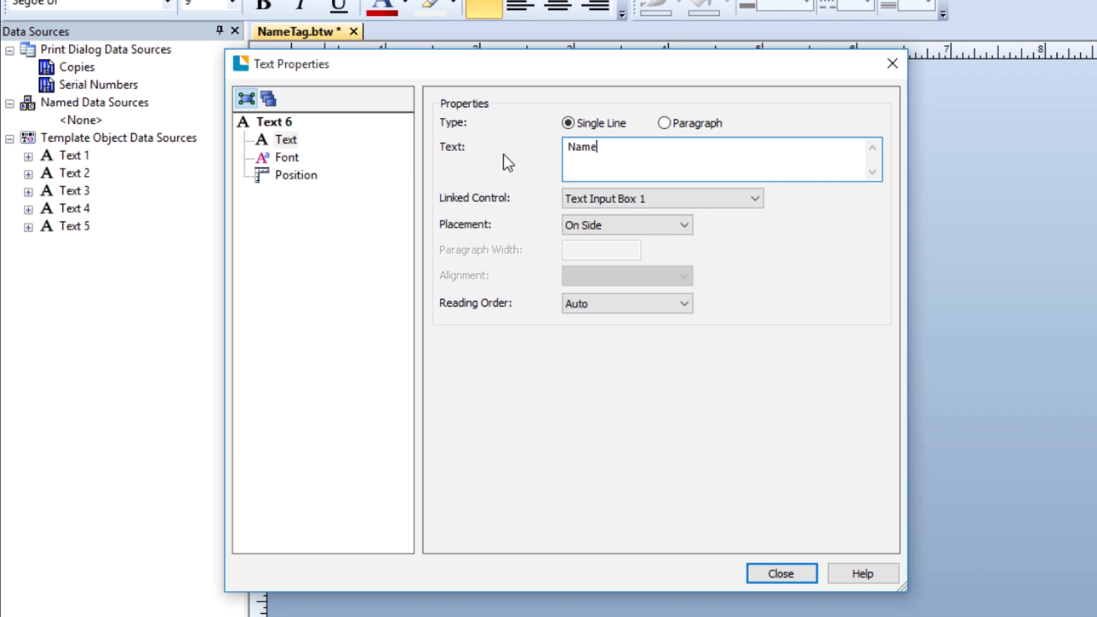
left_click(781, 573)
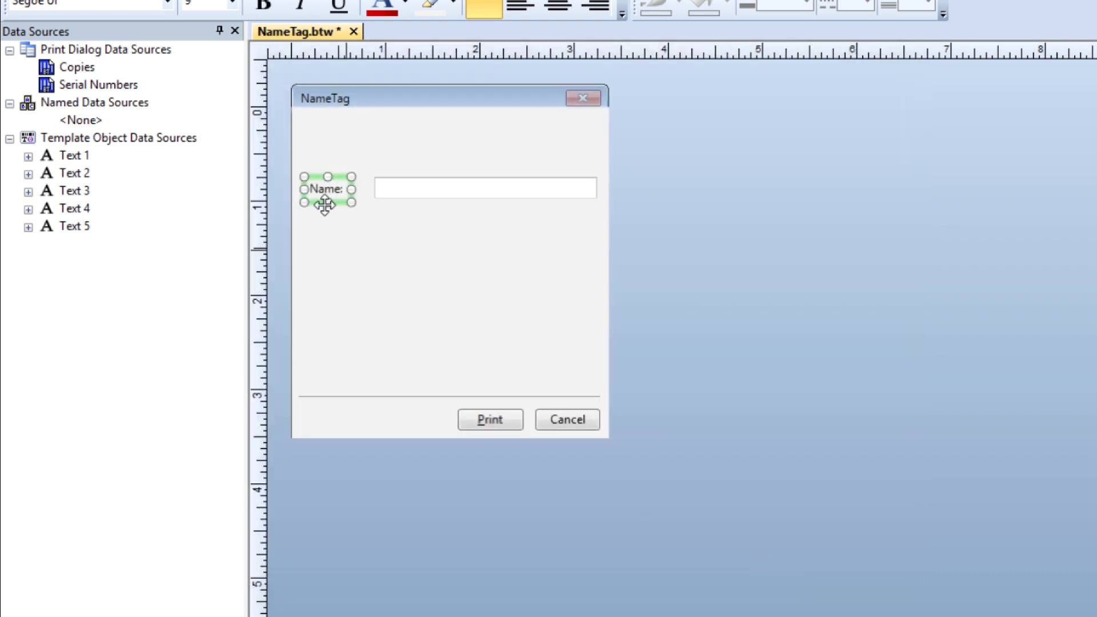
Nudge the Name: label right and link Text 1's Name data source to the input box.
left_click_drag(327, 190, 358, 190)
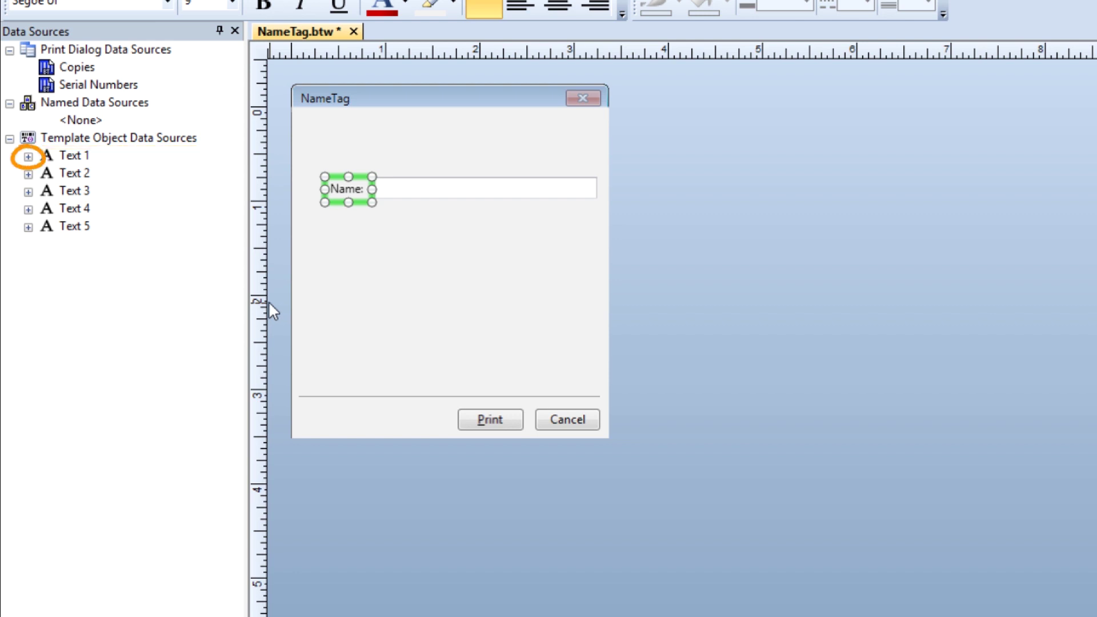
left_click(28, 157)
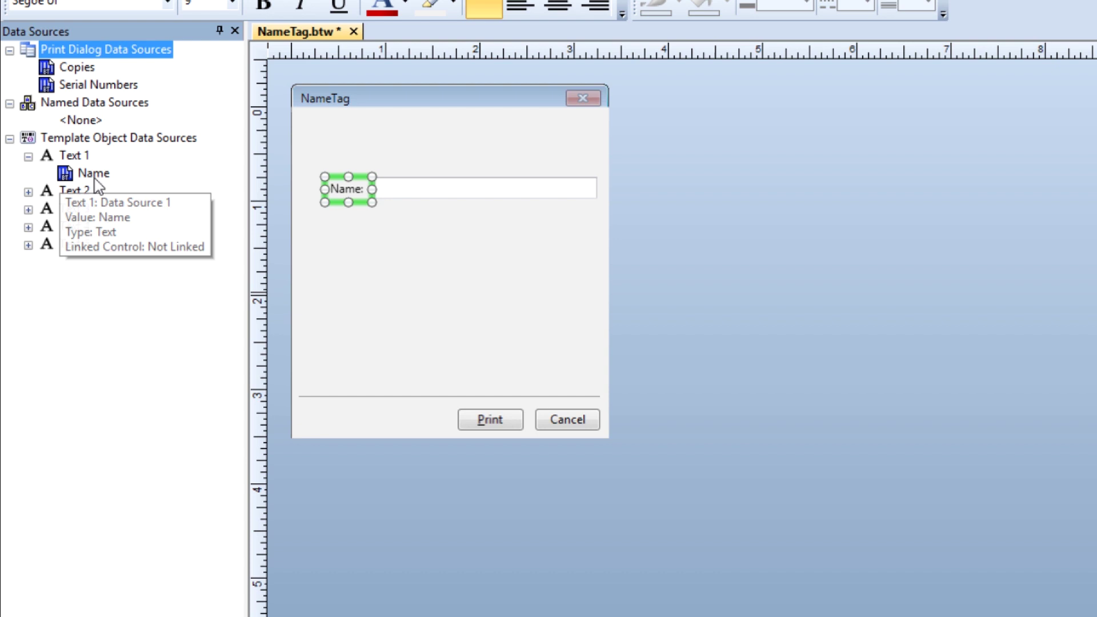
left_click(96, 177)
left_click_drag(98, 178, 487, 184)
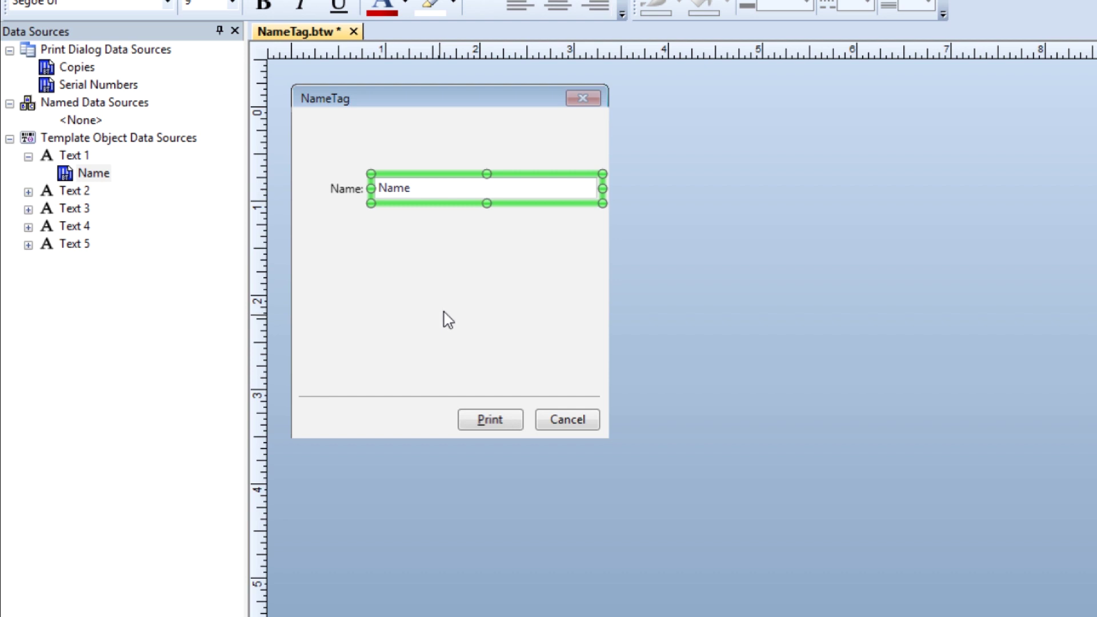
Insert a Dropdown List control and position it just under the Name field.
left_click(438, 53)
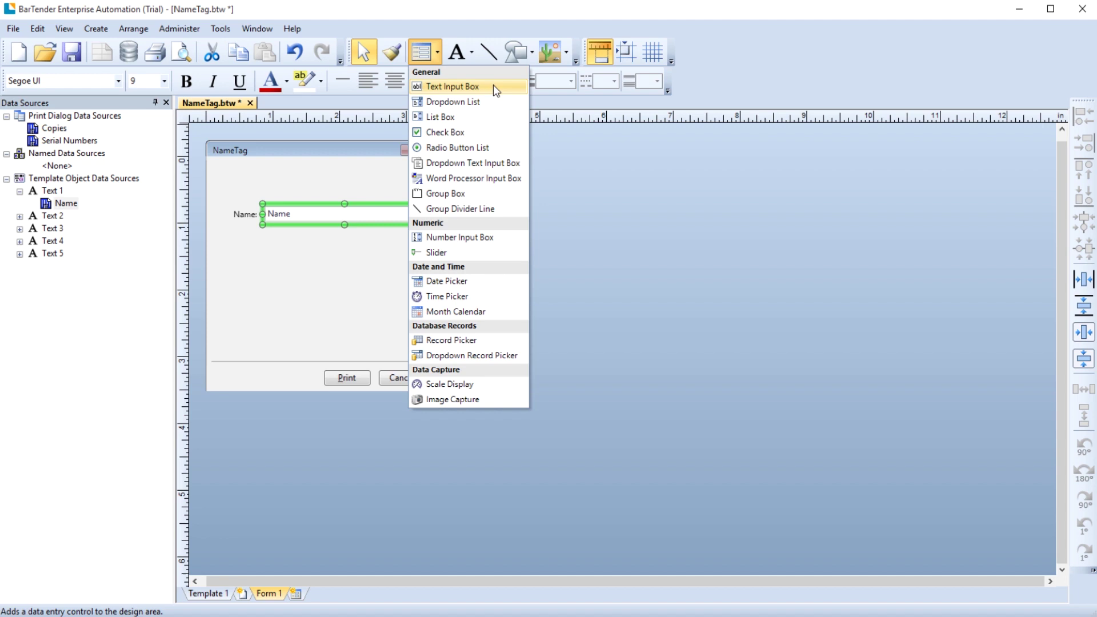
left_click(522, 101)
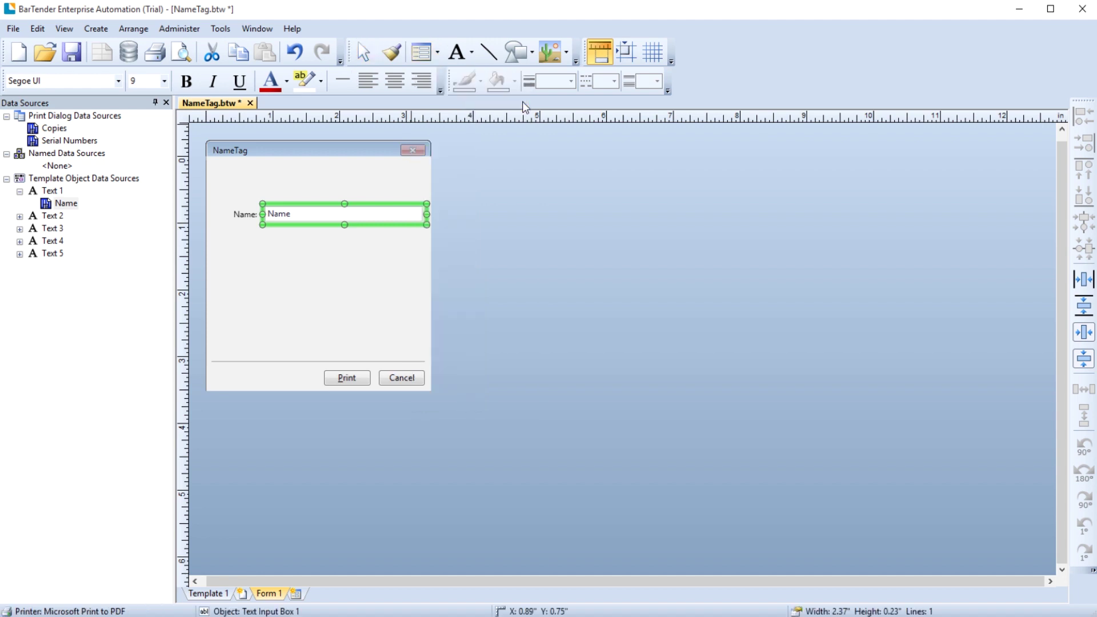
left_click(302, 269)
left_click_drag(312, 267, 308, 253)
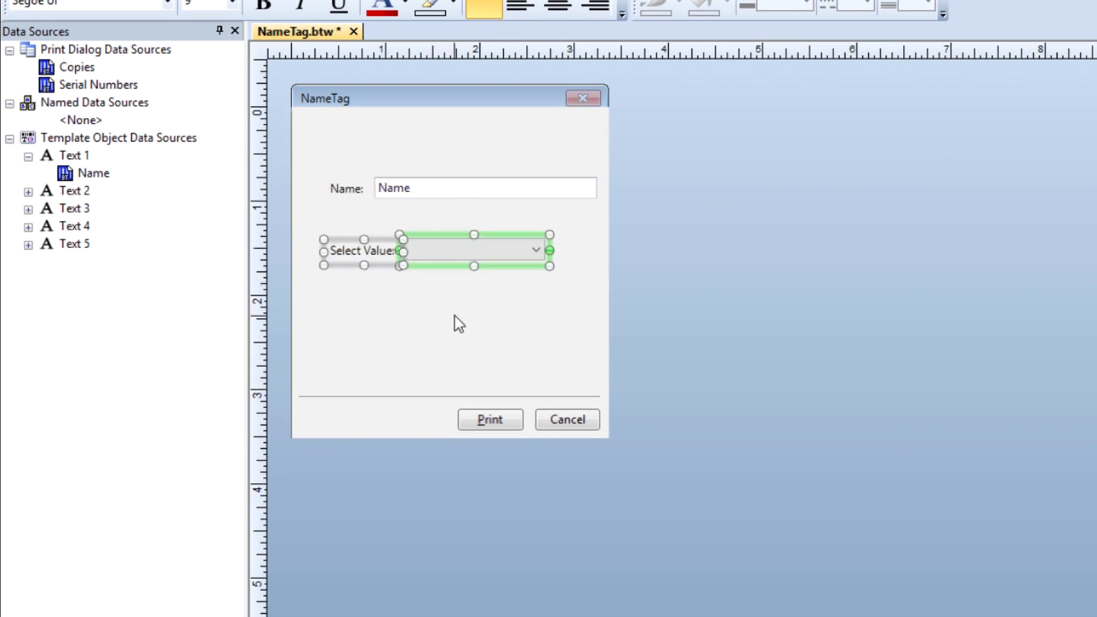
In the dropdown's List Items, replace the first values with Alaska and Idaho.
right_click(437, 255)
left_click(503, 489)
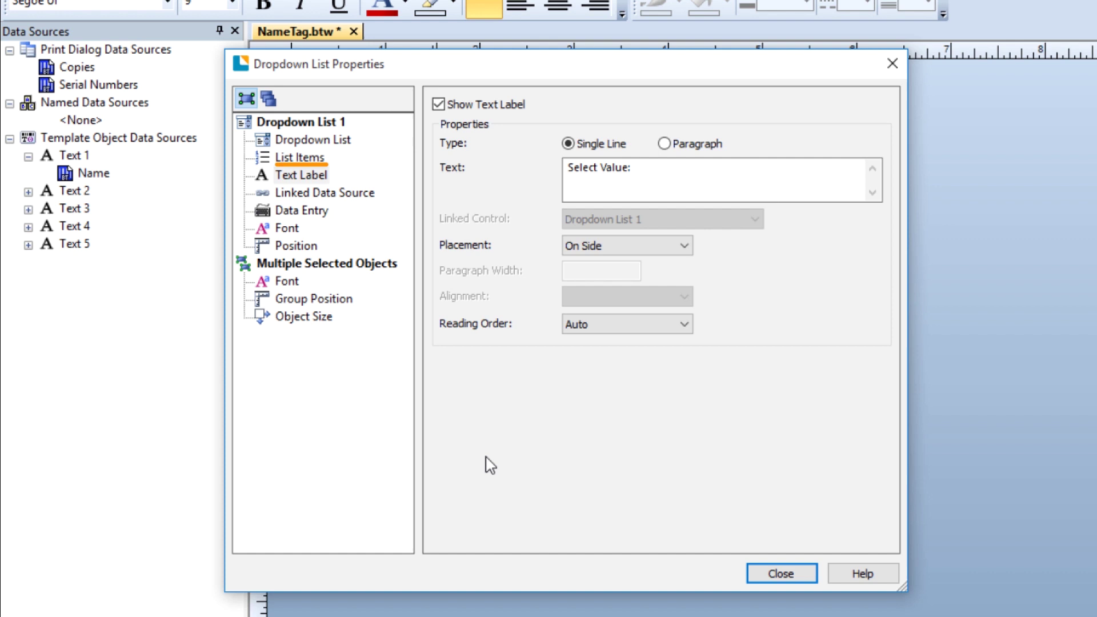
left_click(317, 163)
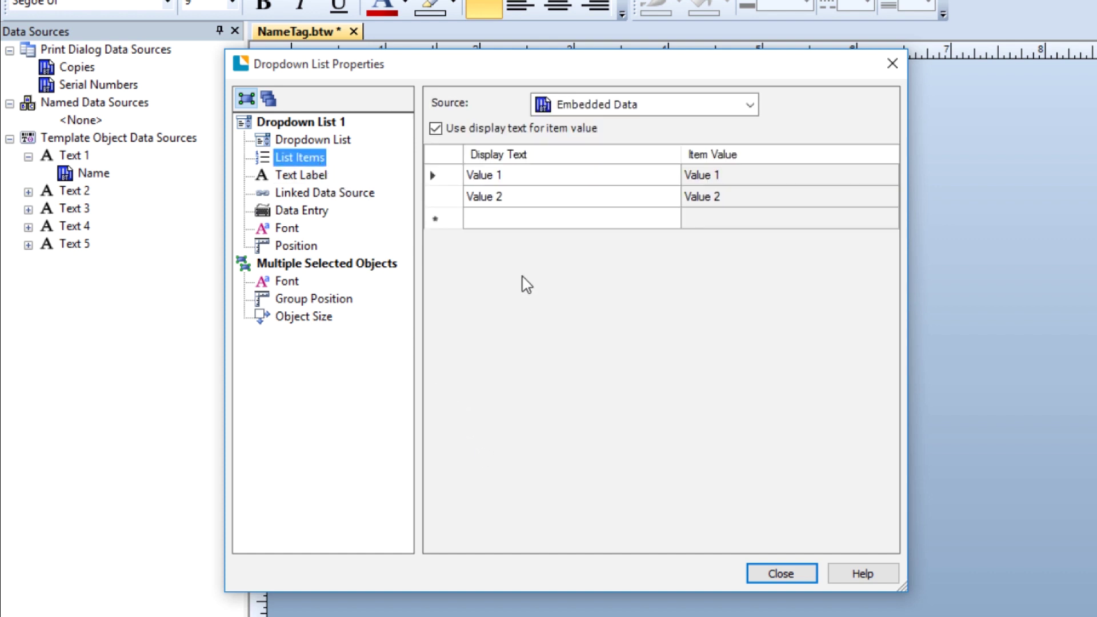
left_click(504, 177)
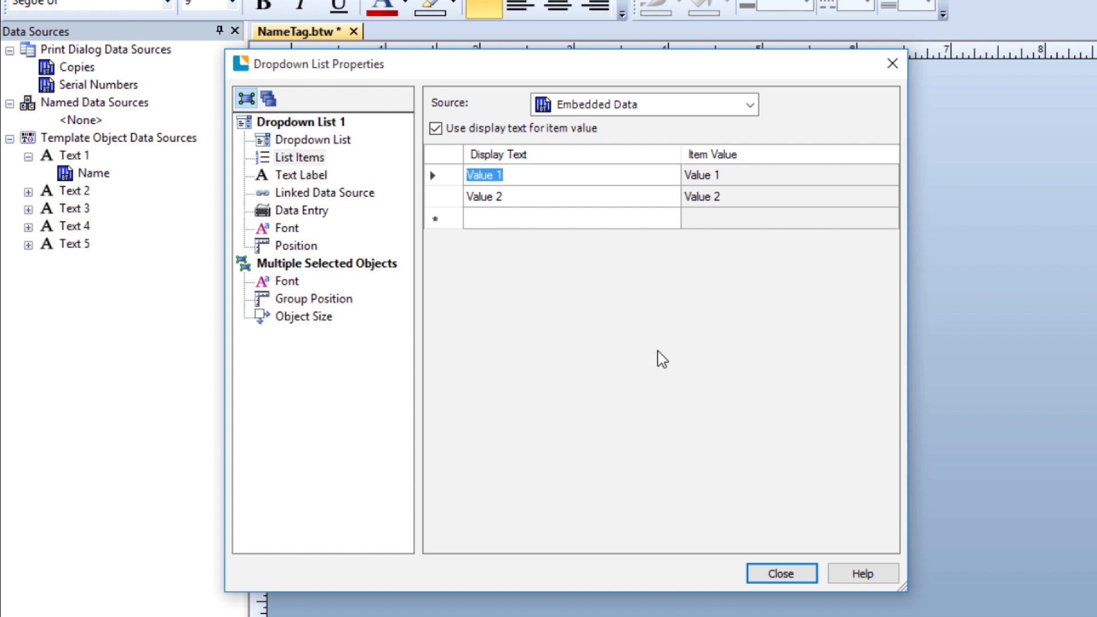
type("Alaska")
key("Return")
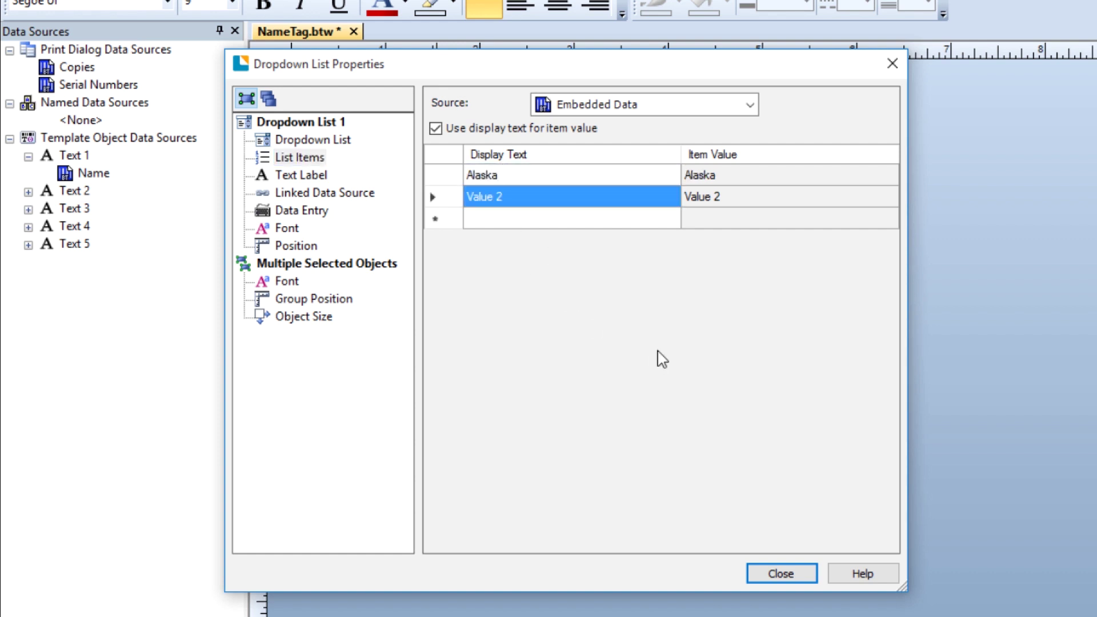
type("Idaho")
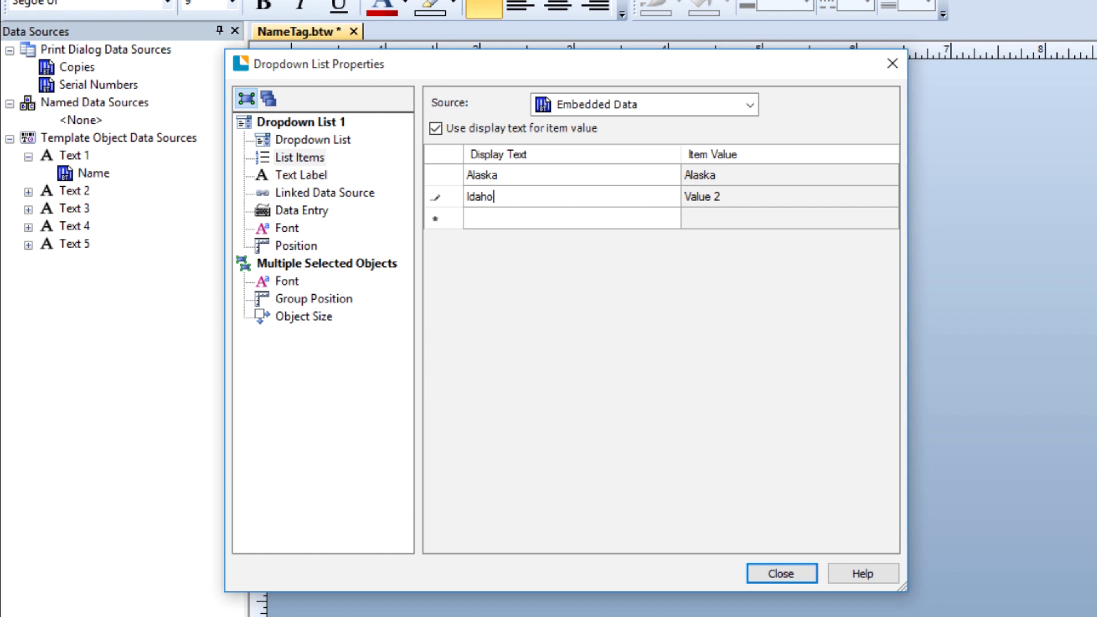
key("Return")
Add Montana, Oregon and Washington as further dropdown list items.
type("Montana")
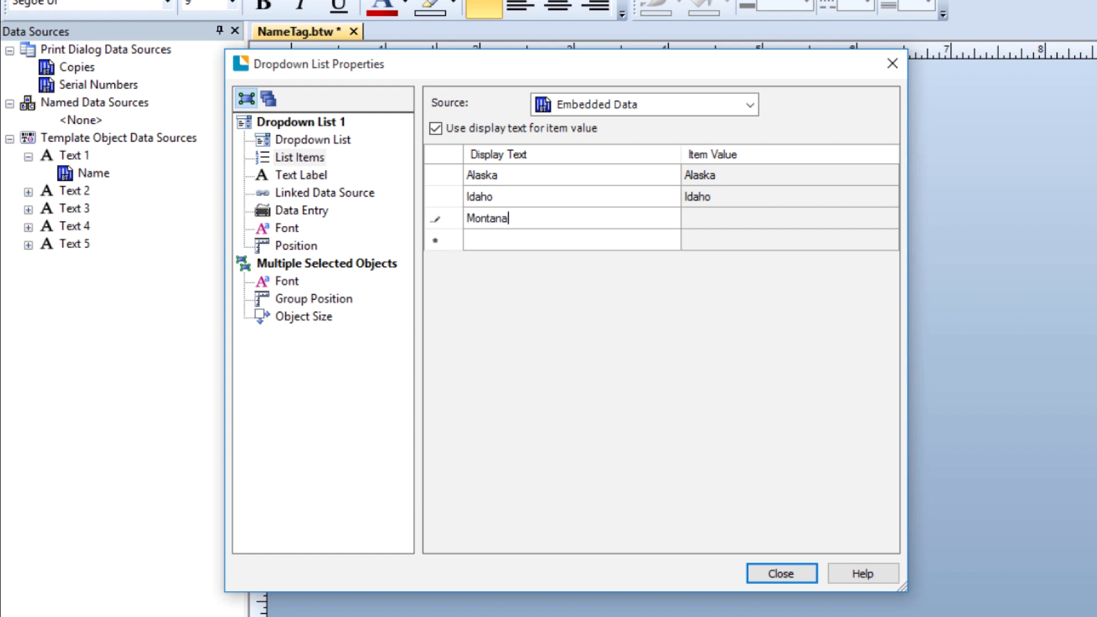
key("Return")
type("Ore")
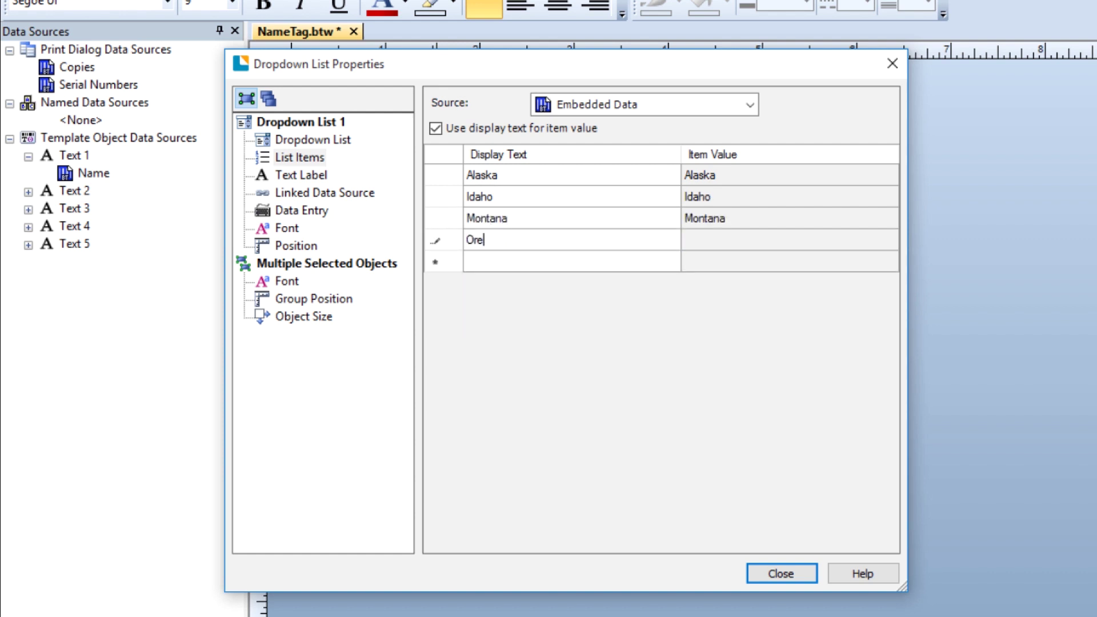
type("gon")
key("Return")
type("W")
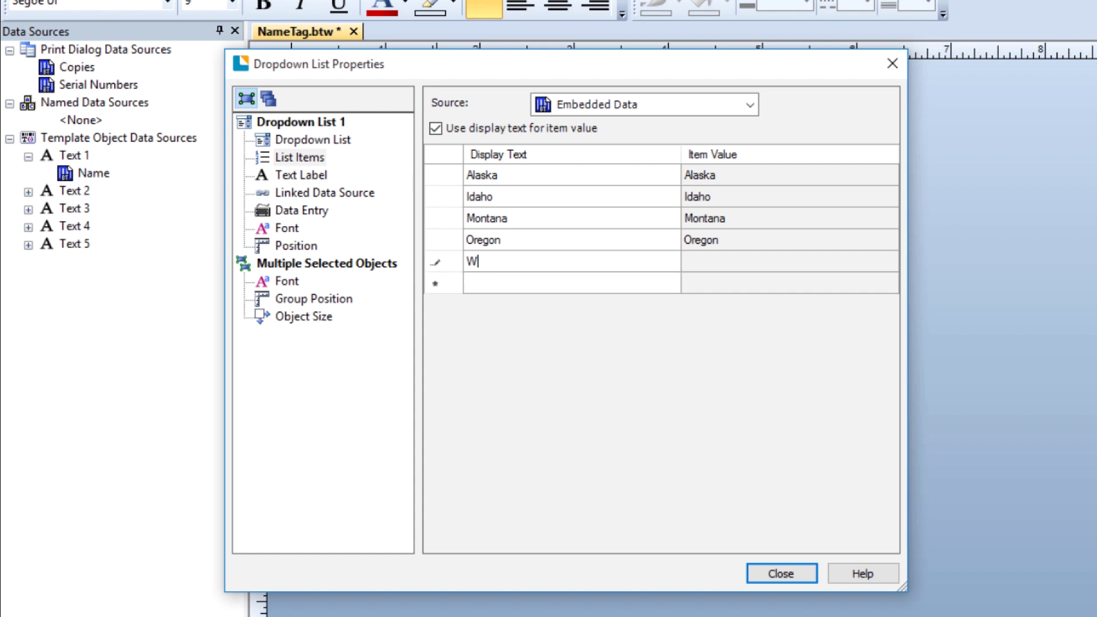
type("ashington")
key("Return")
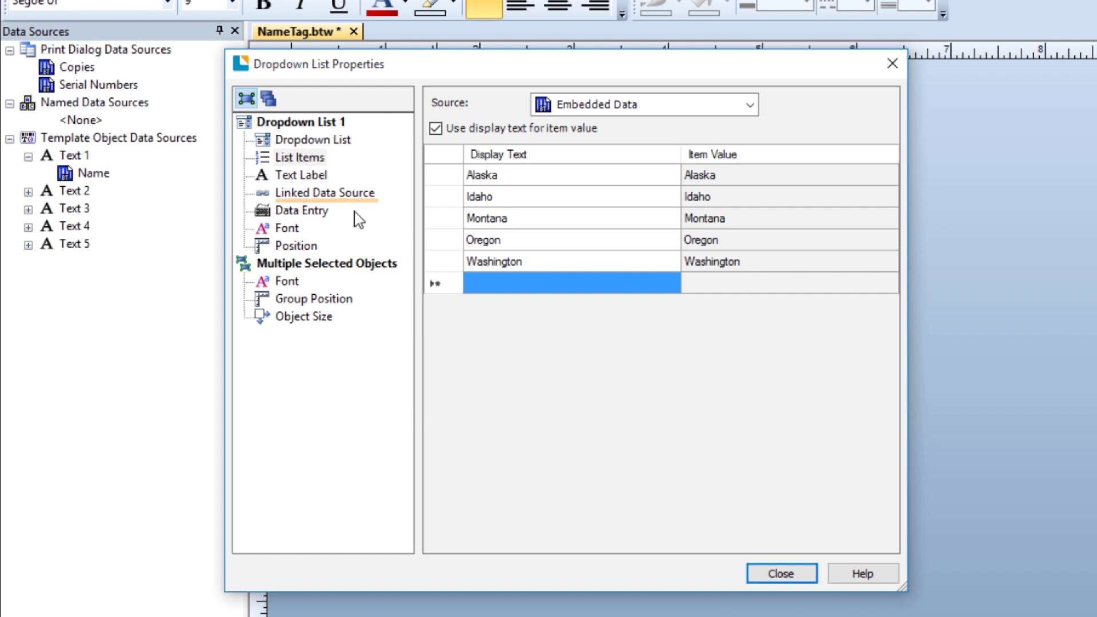
left_click(342, 197)
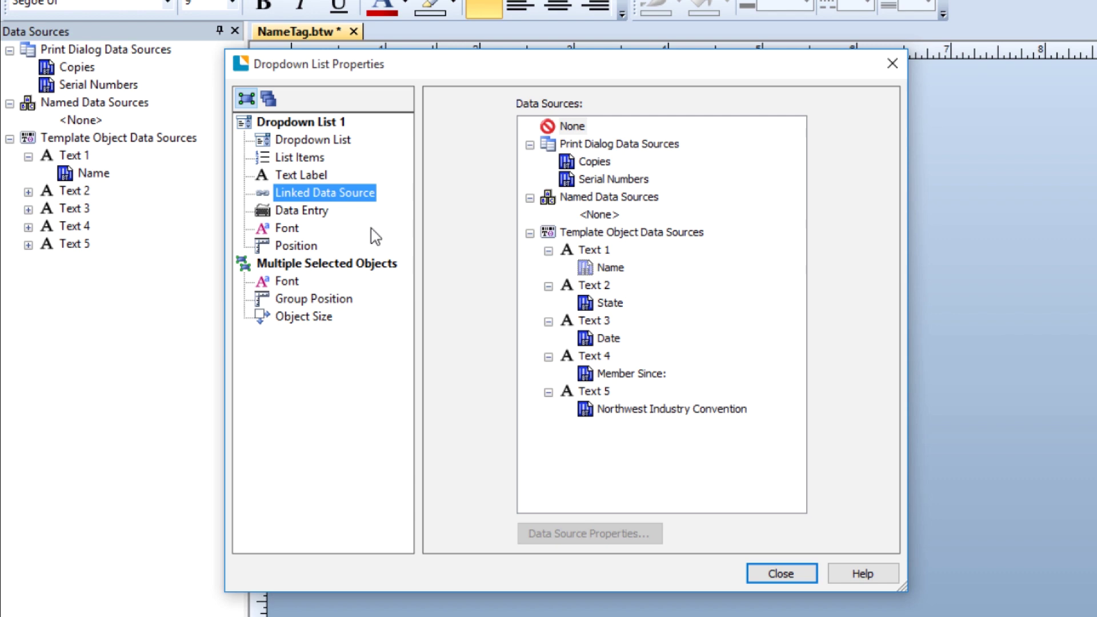
left_click(608, 302)
left_click(768, 573)
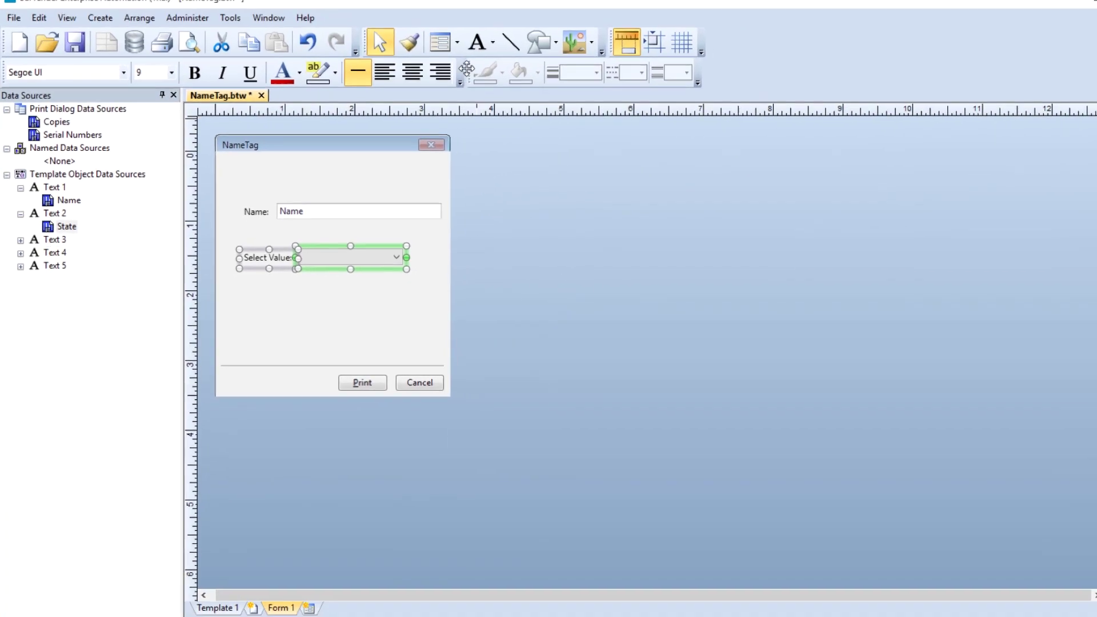
Place a Date Picker on the NameTag form beneath the Select Value field.
left_click(457, 42)
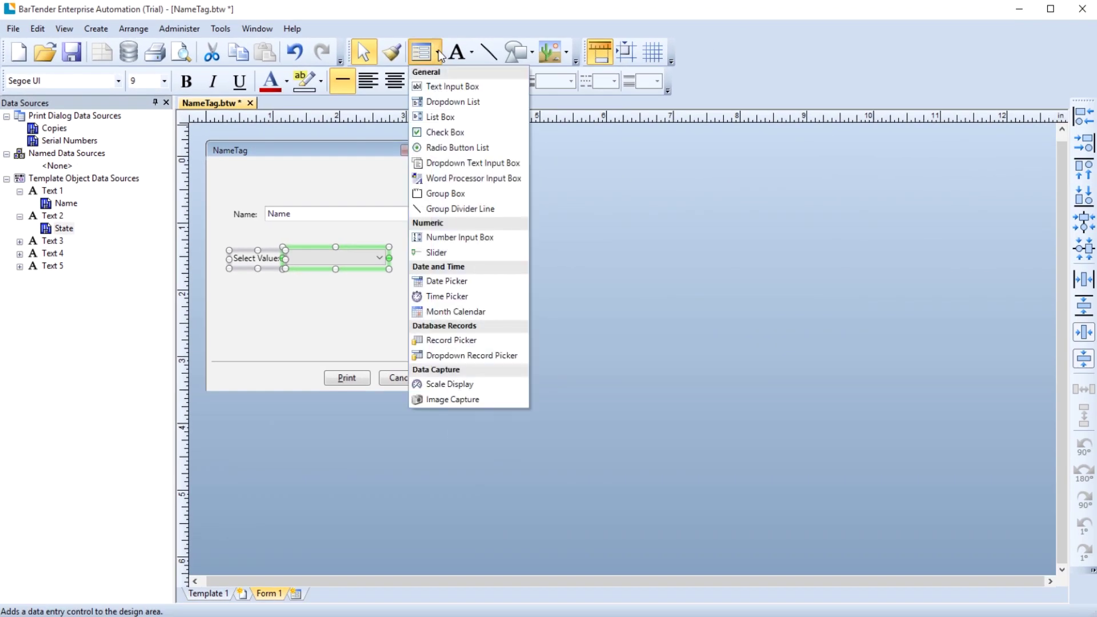
left_click(506, 291)
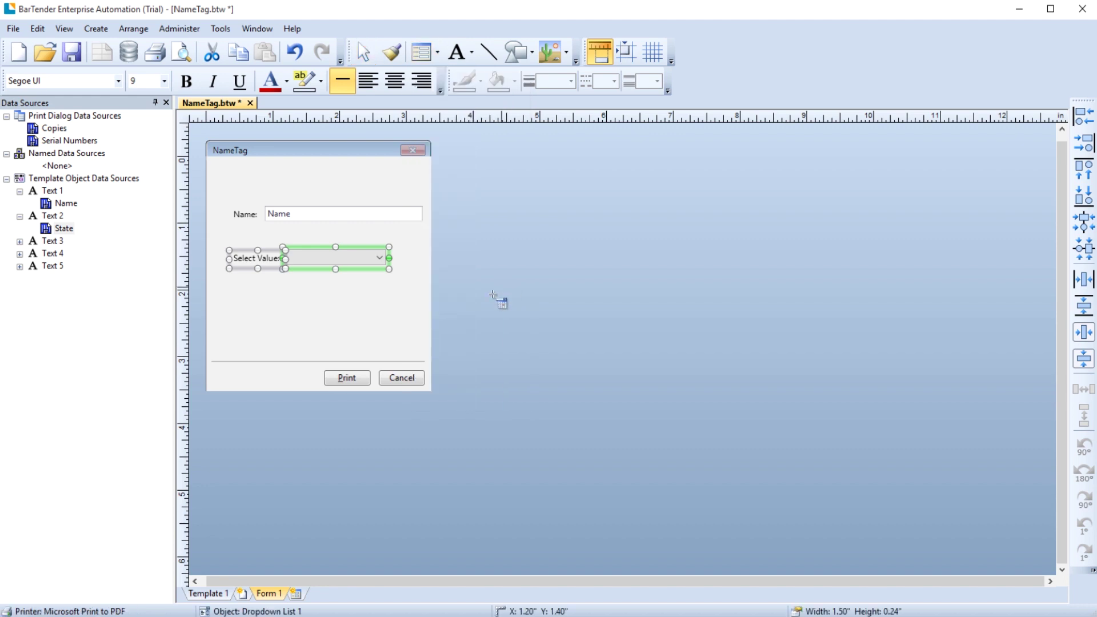
left_click(298, 309)
left_click_drag(304, 304, 290, 294)
left_click_drag(406, 301, 404, 303)
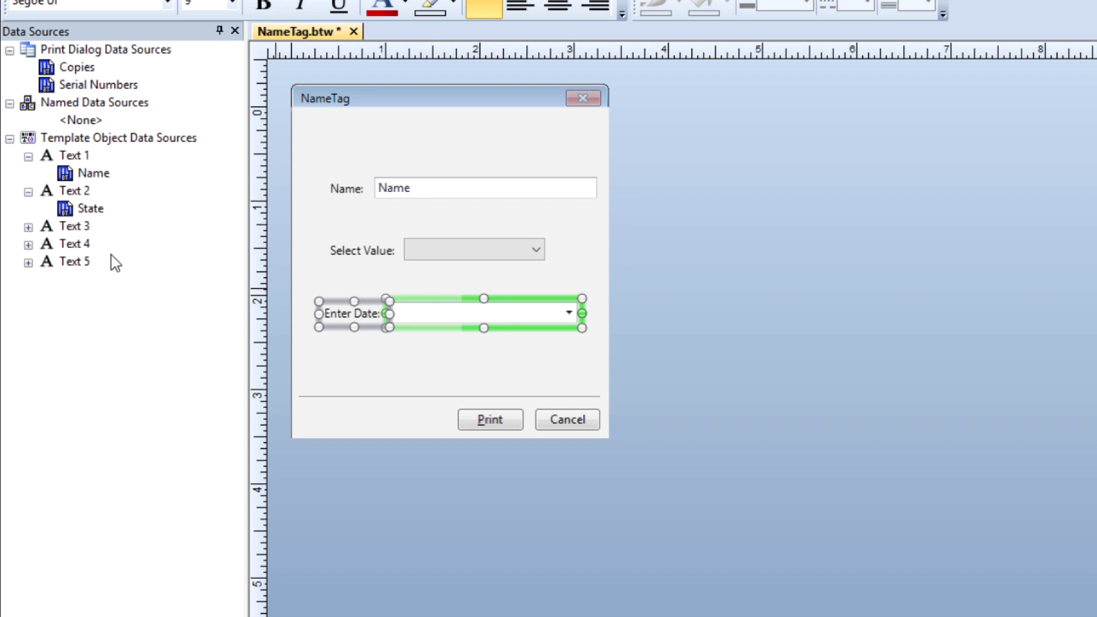
Set Text 3's source data type to Date and link it to the Enter Date picker.
left_click(28, 227)
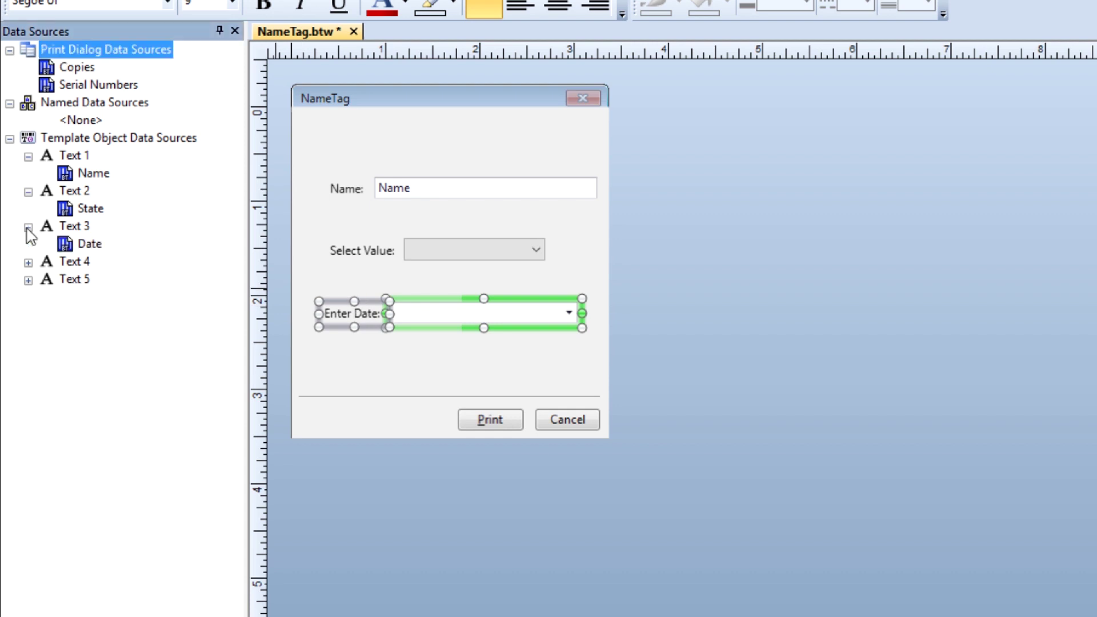
right_click(93, 245)
left_click(160, 264)
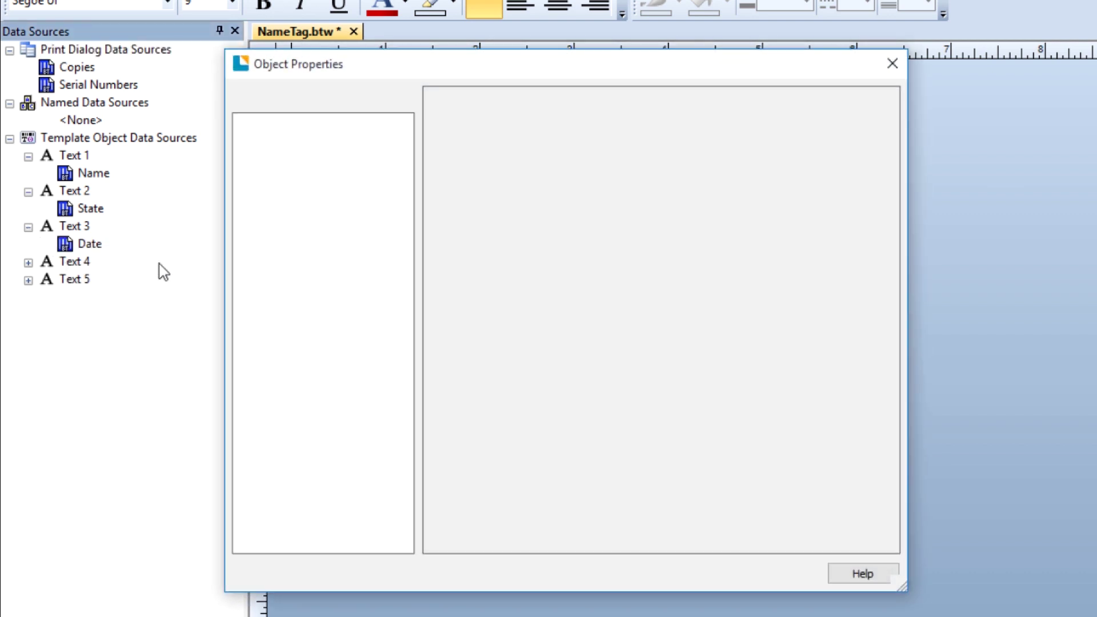
left_click(531, 102)
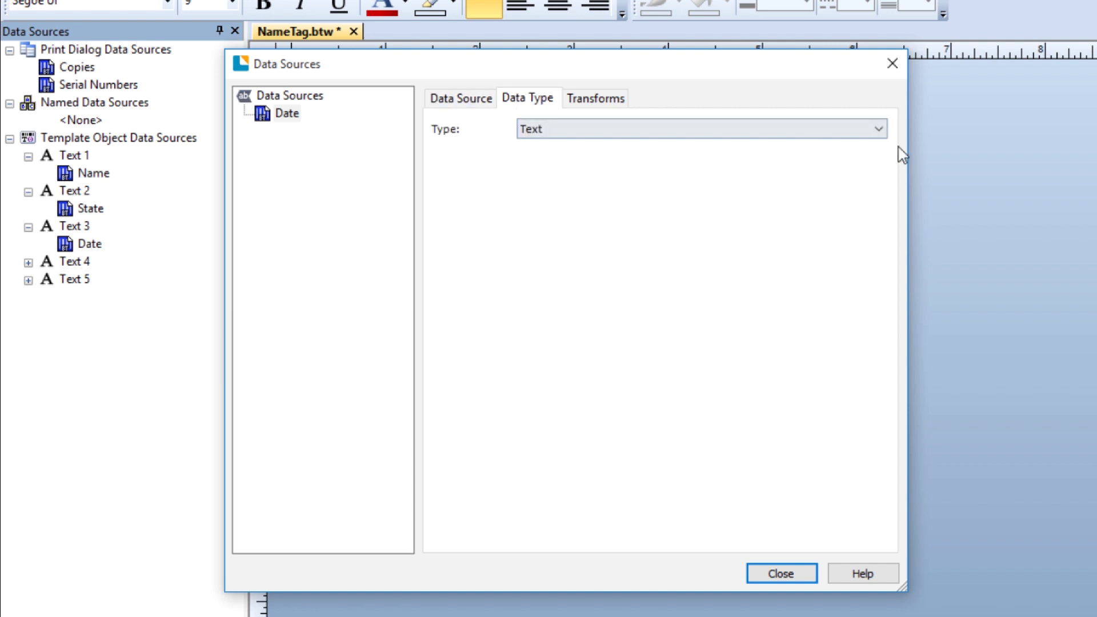
left_click(875, 131)
left_click(862, 159)
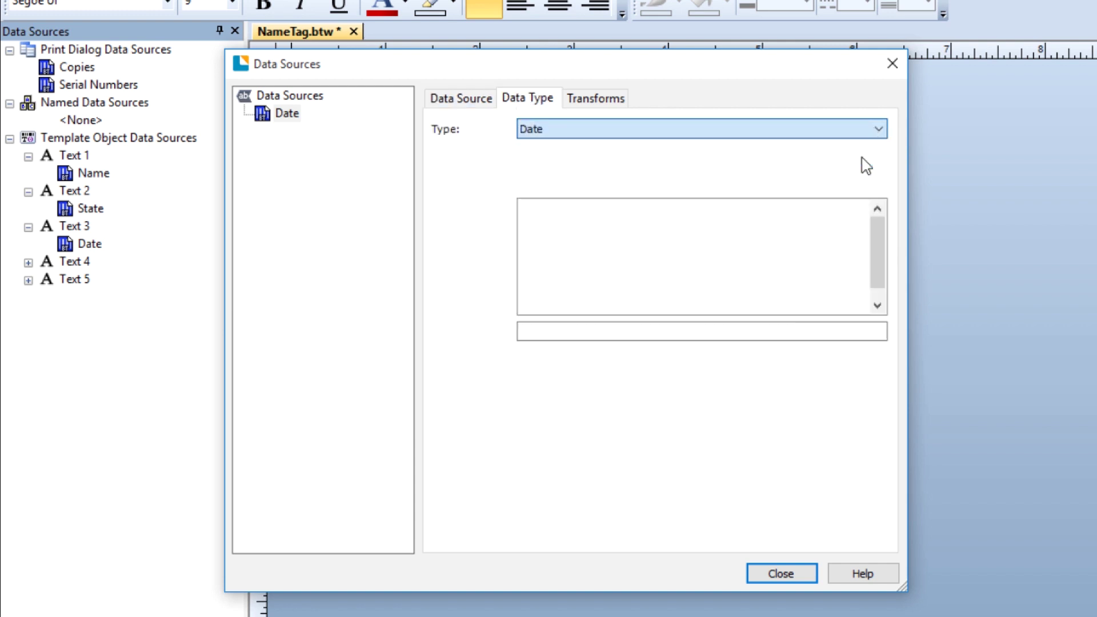
left_click(795, 578)
left_click_drag(106, 243, 461, 315)
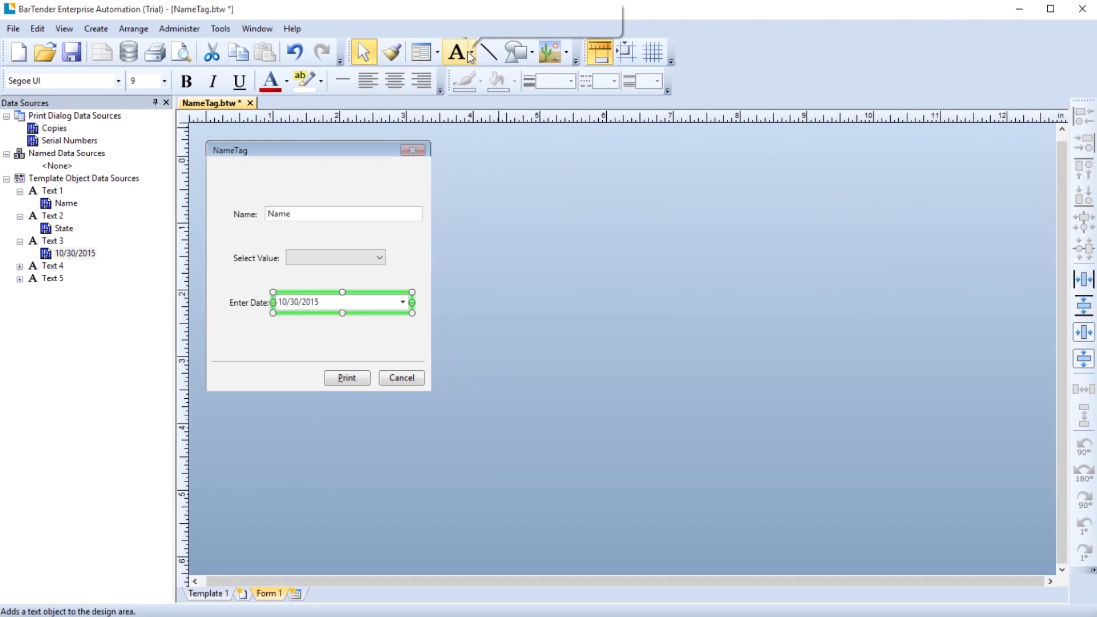
Add a single-line text object at the form's top reading 'Participant Information'.
left_click(471, 55)
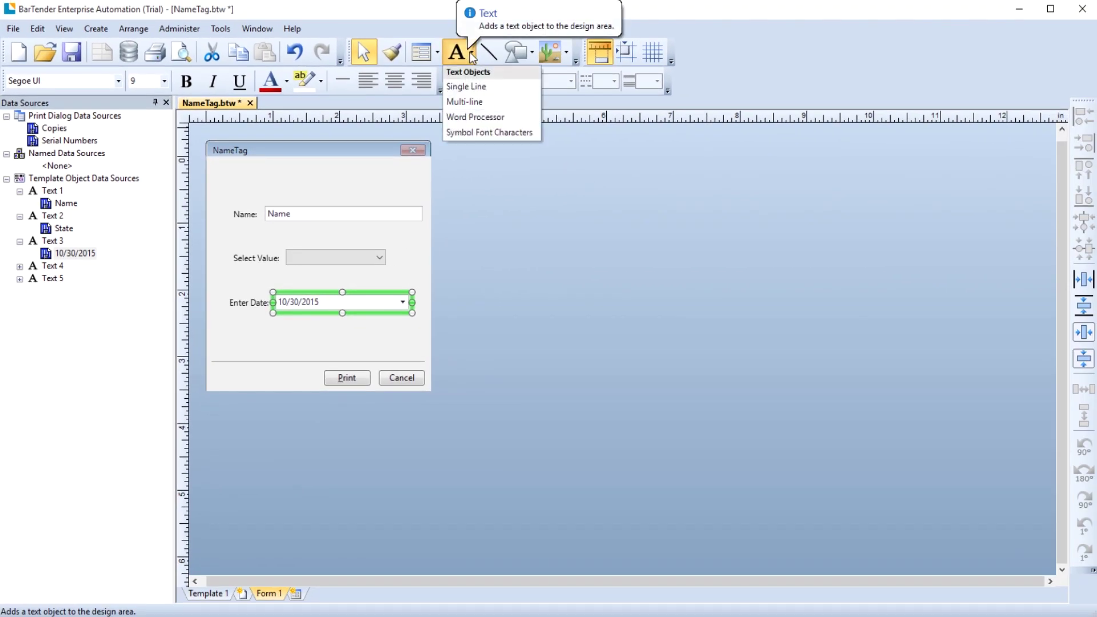
left_click(474, 83)
left_click(298, 173)
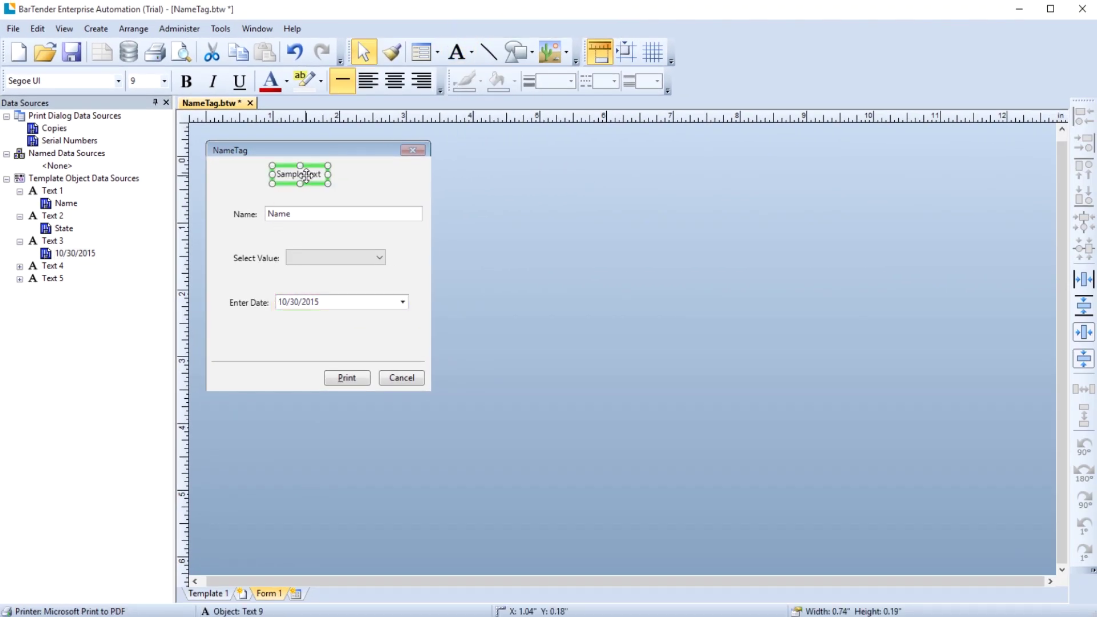
right_click(308, 176)
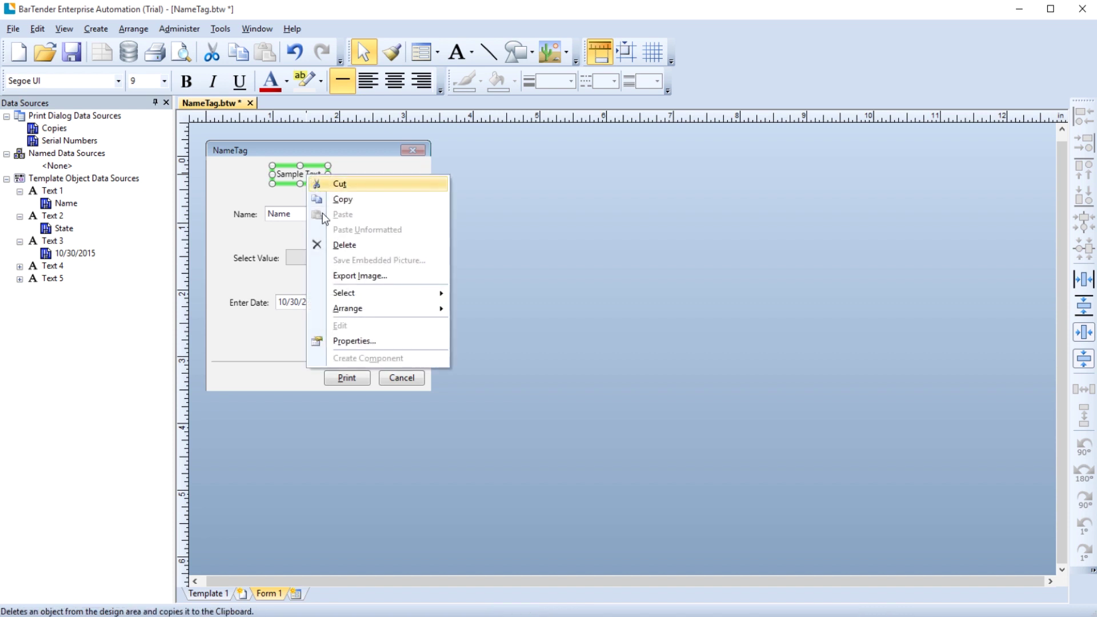
left_click(360, 341)
left_click_drag(465, 189, 387, 188)
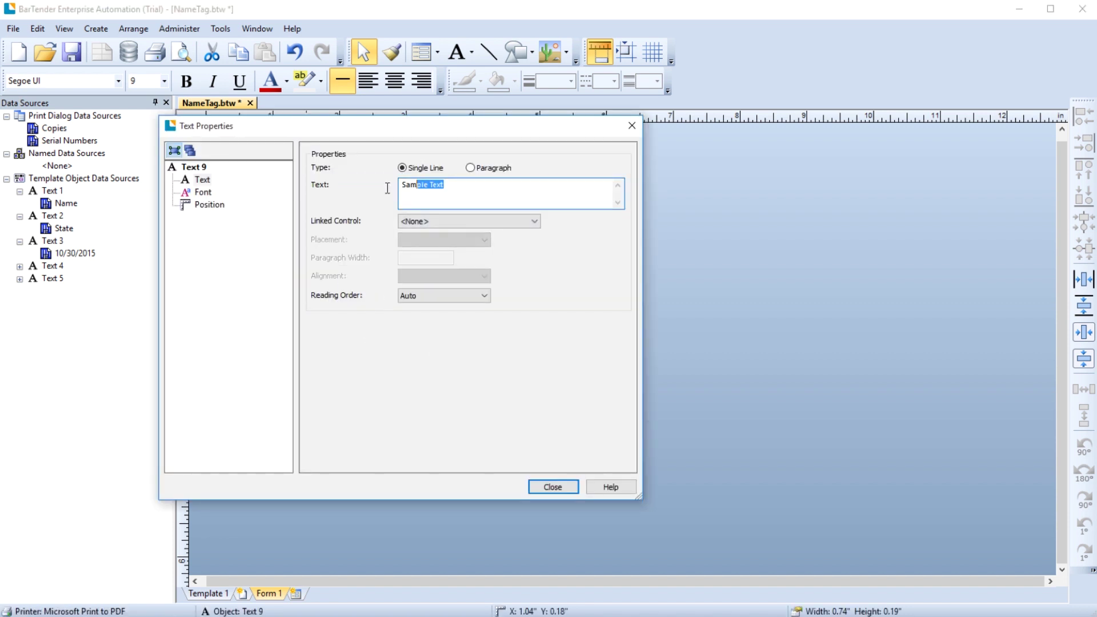
type("Participant Information")
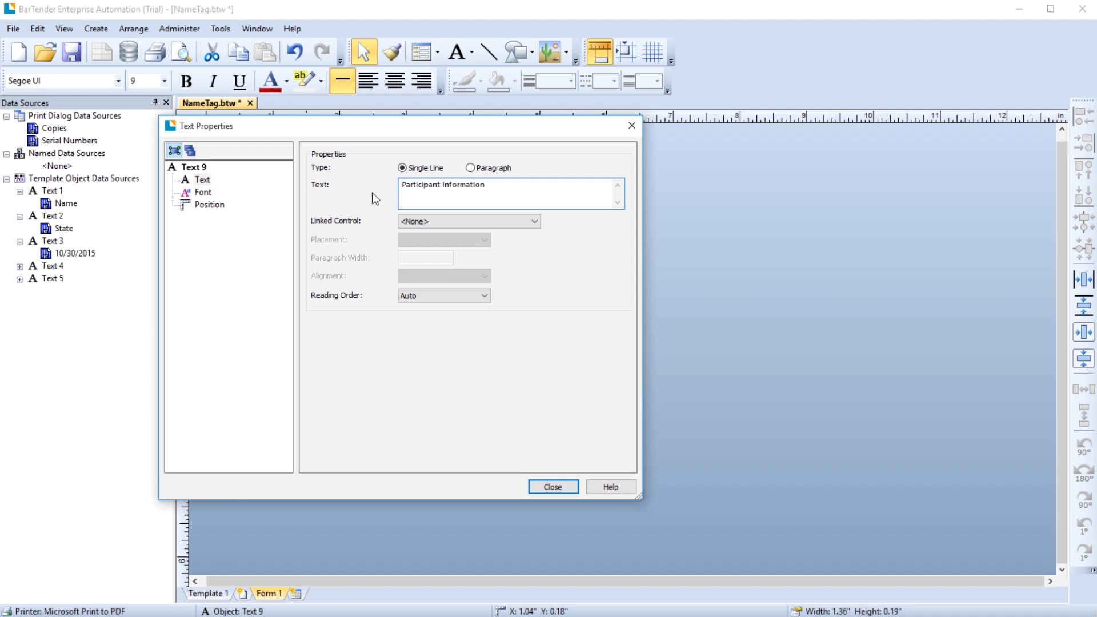
left_click(548, 485)
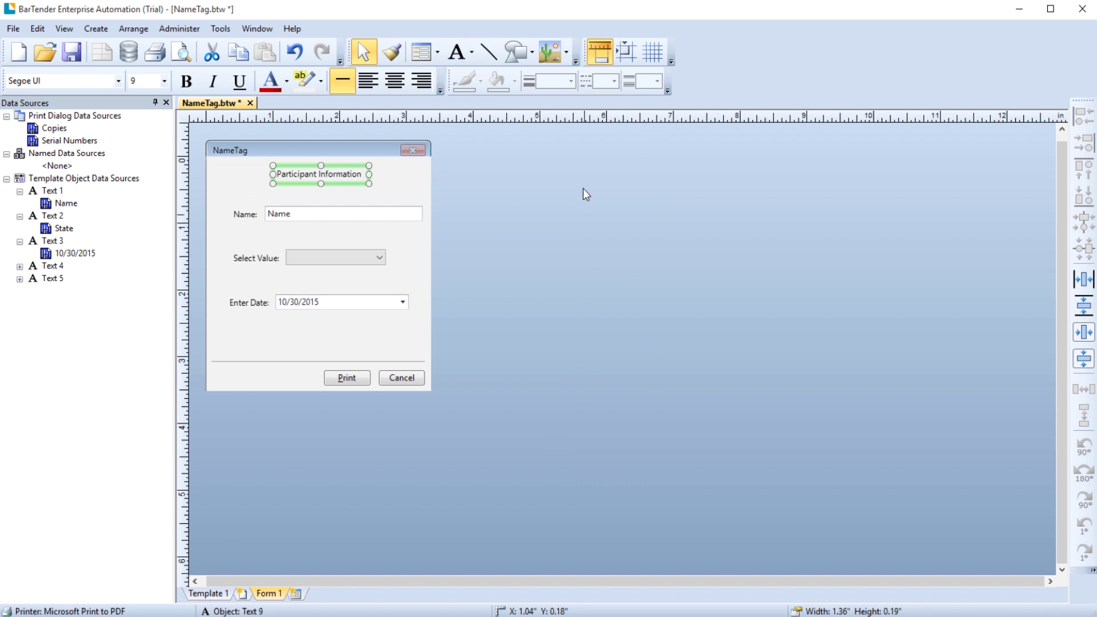
Draw a rounded rectangle around the header and return to the Template 1 label.
left_click(518, 51)
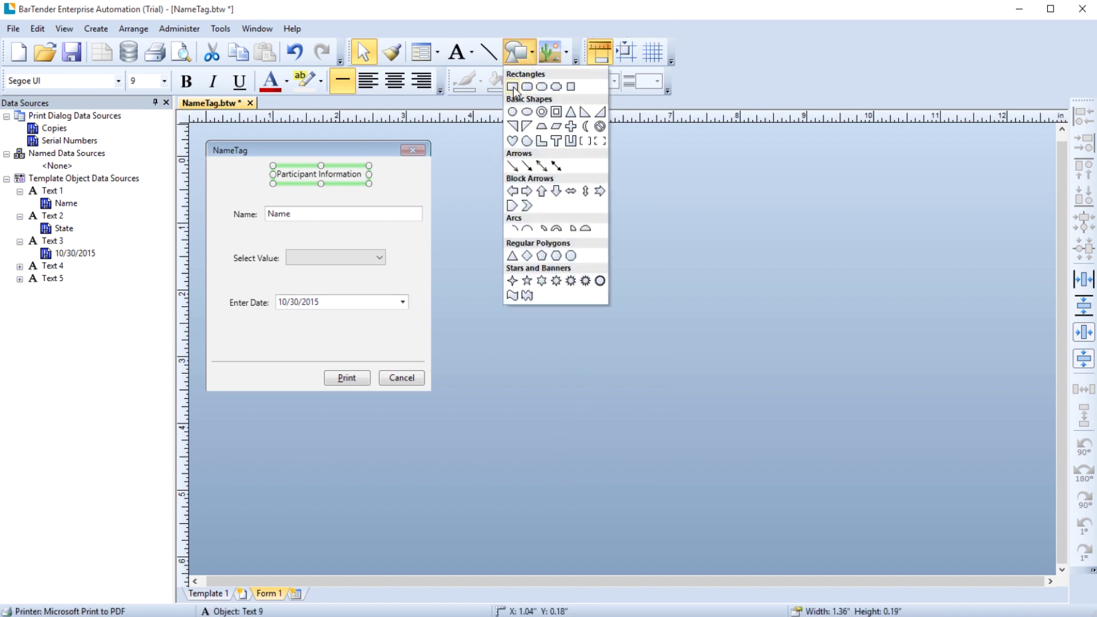
left_click(526, 86)
mouse_move(210, 161)
left_mouse_down()
mouse_move(250, 171)
mouse_move(400, 267)
mouse_move(434, 204)
left_mouse_up()
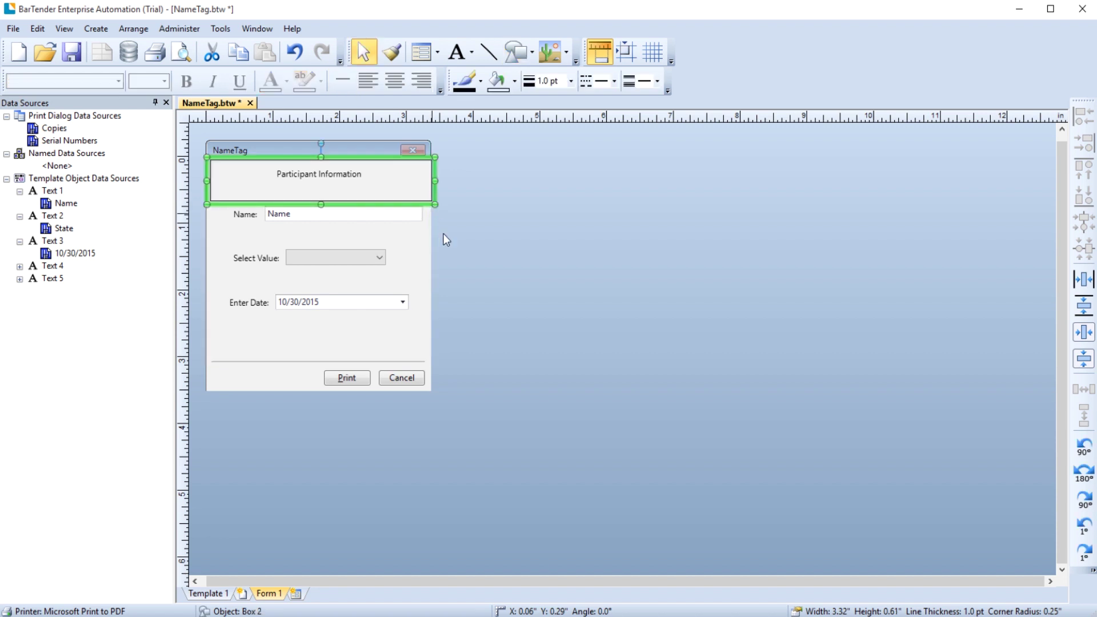
left_click(207, 594)
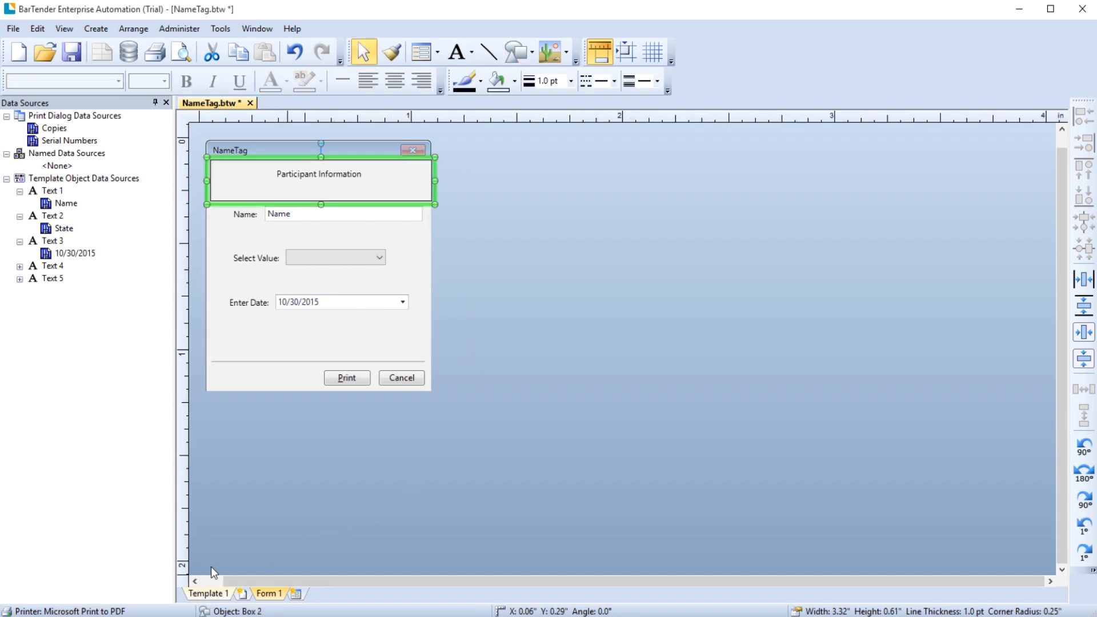
Print-preview the name tag from the form with Montana and October 17, 2015 selected.
left_click(13, 28)
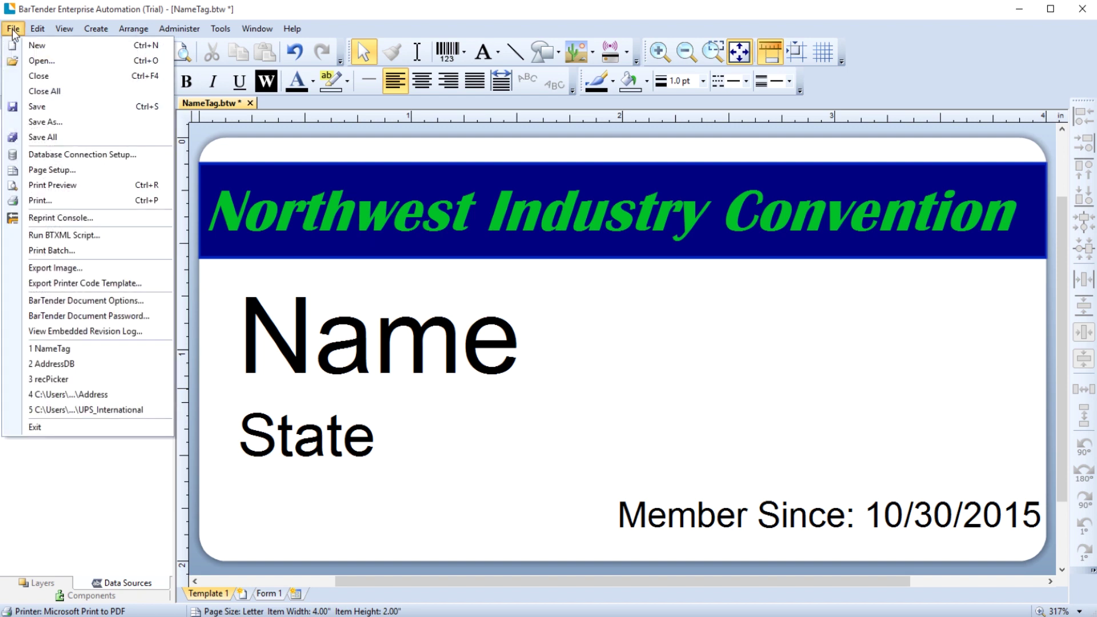
left_click(35, 187)
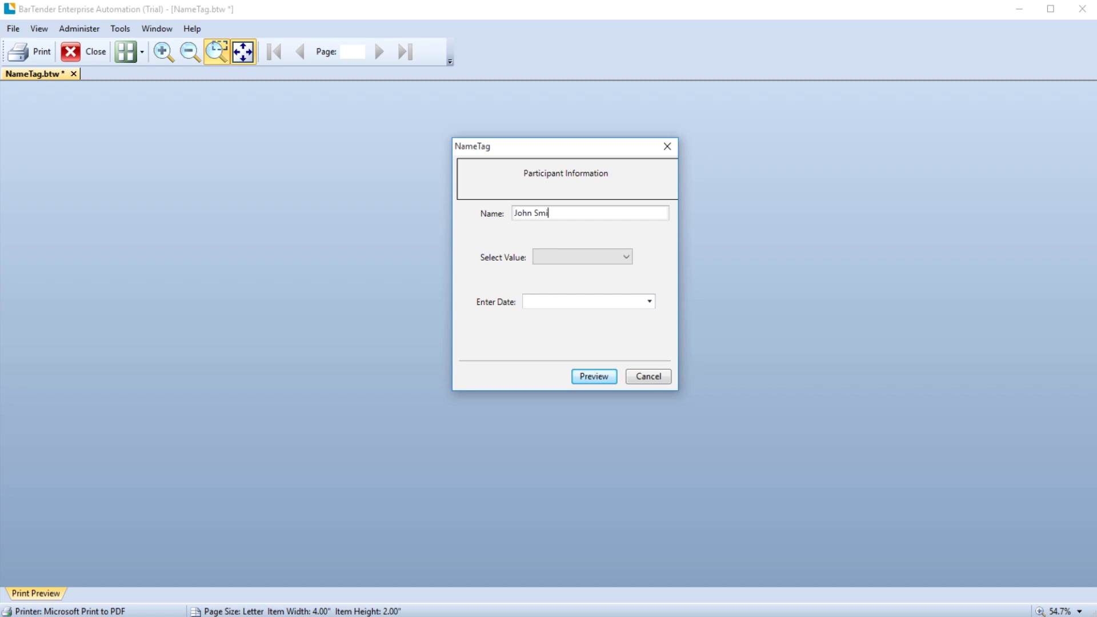
left_click(627, 256)
left_click(615, 290)
left_click(649, 302)
left_click(679, 381)
left_click(587, 378)
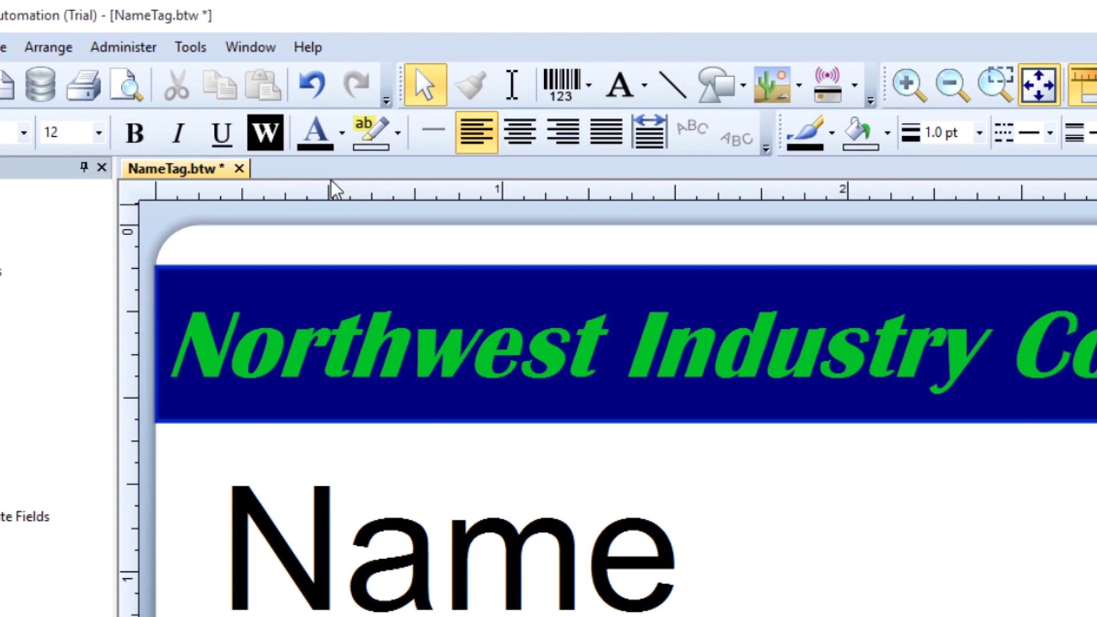
Show the Help options, including Training Videos and the Getting Started manual.
left_click(320, 52)
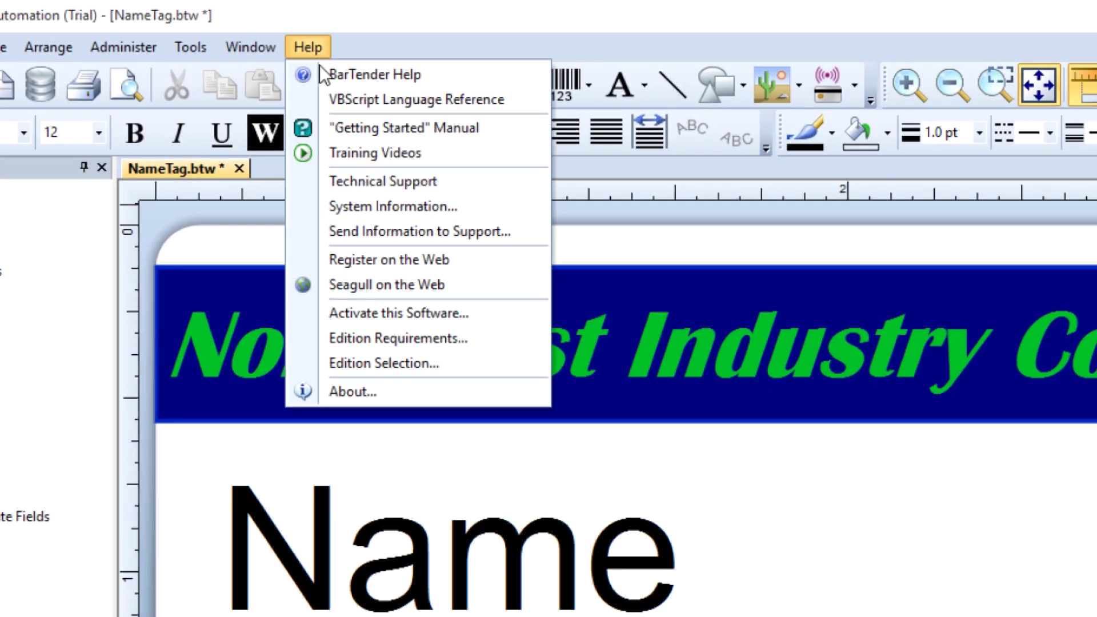